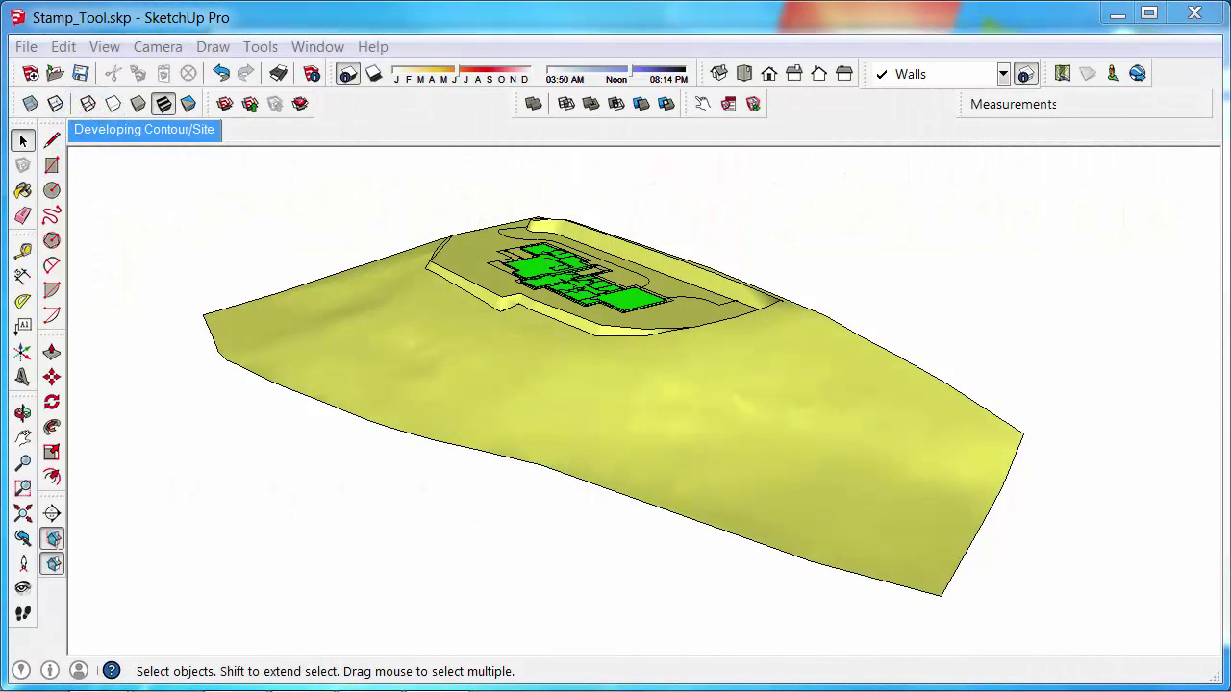
pyautogui.click(516, 28)
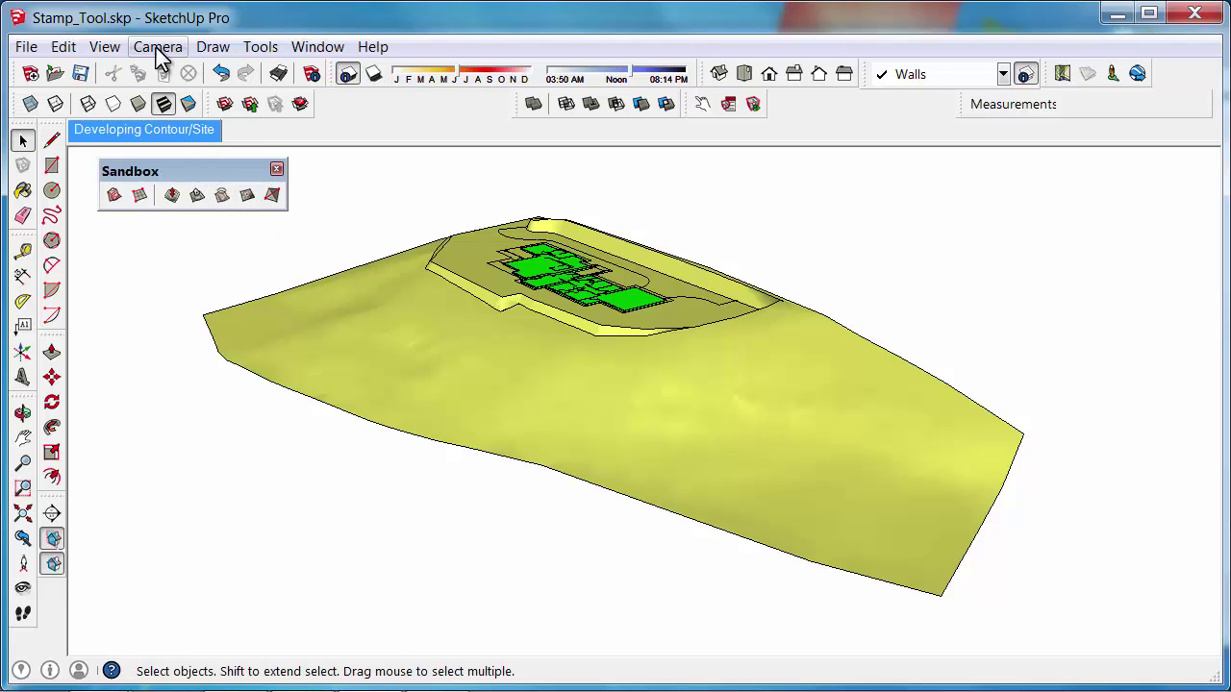
pyautogui.click(97, 46)
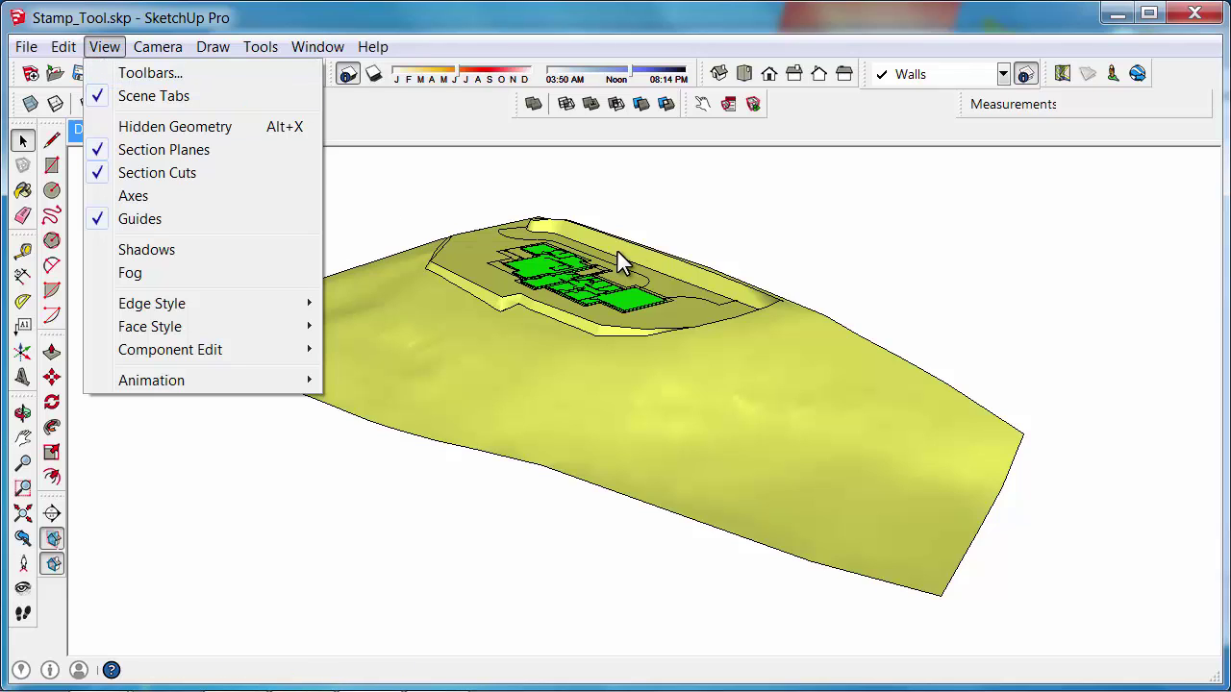
pyautogui.click(432, 167)
# Raise the site plan linework vertically about 8.7 m above the building pad with the Move tool.
pyautogui.moveTo(467, 201); pyautogui.dragTo(549, 324, button='middle')
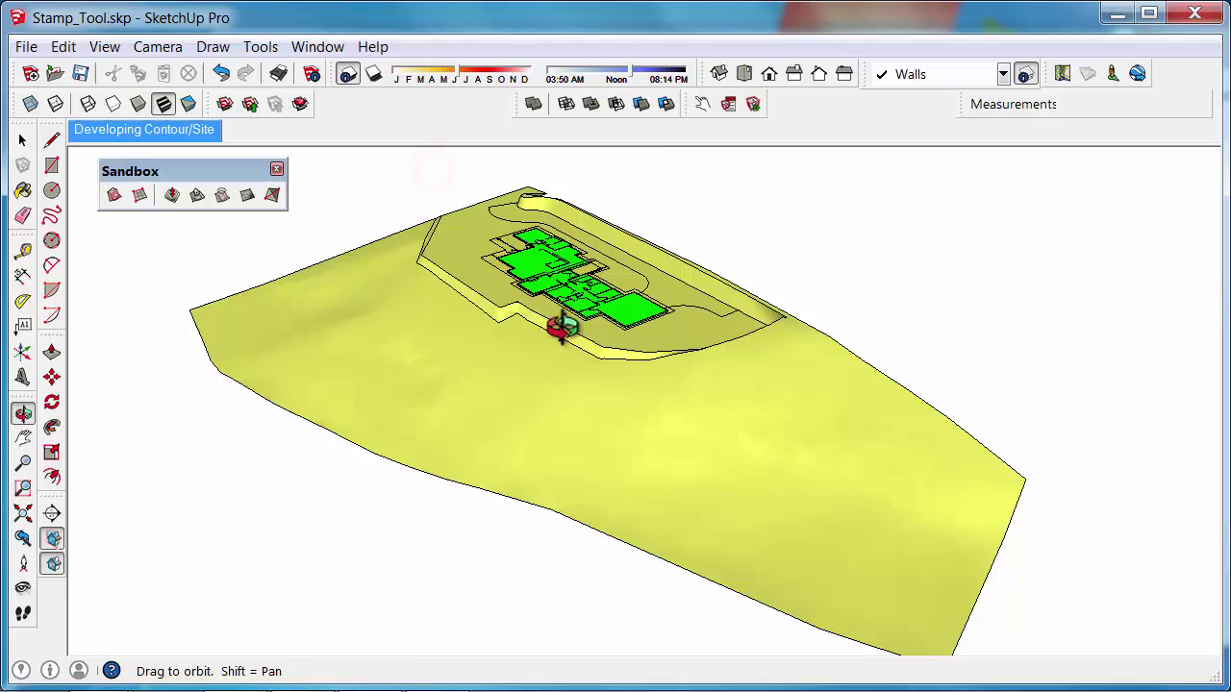
pyautogui.scroll(5, 679, 288)
pyautogui.moveTo(501, 259); pyautogui.dragTo(702, 448, button='middle')
pyautogui.scroll(3, 625, 428)
pyautogui.scroll(-5, 627, 428)
pyautogui.moveTo(627, 428); pyautogui.dragTo(591, 343, button='middle')
pyautogui.scroll(2, 779, 402)
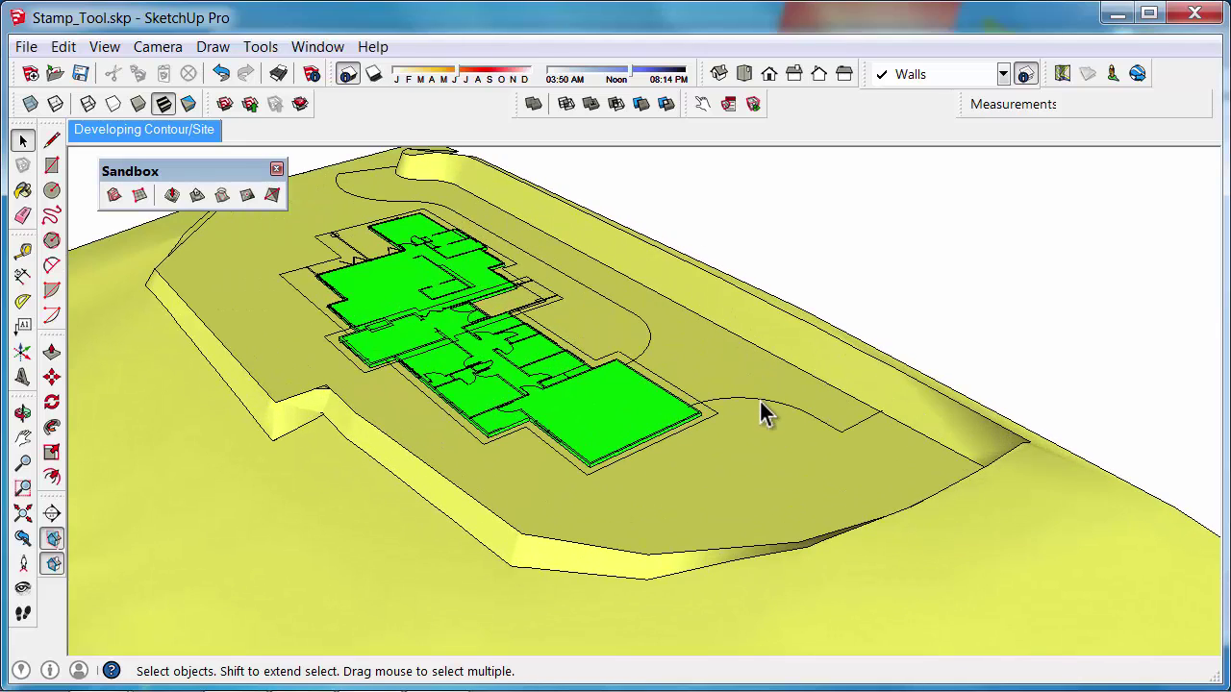
pyautogui.click(758, 400)
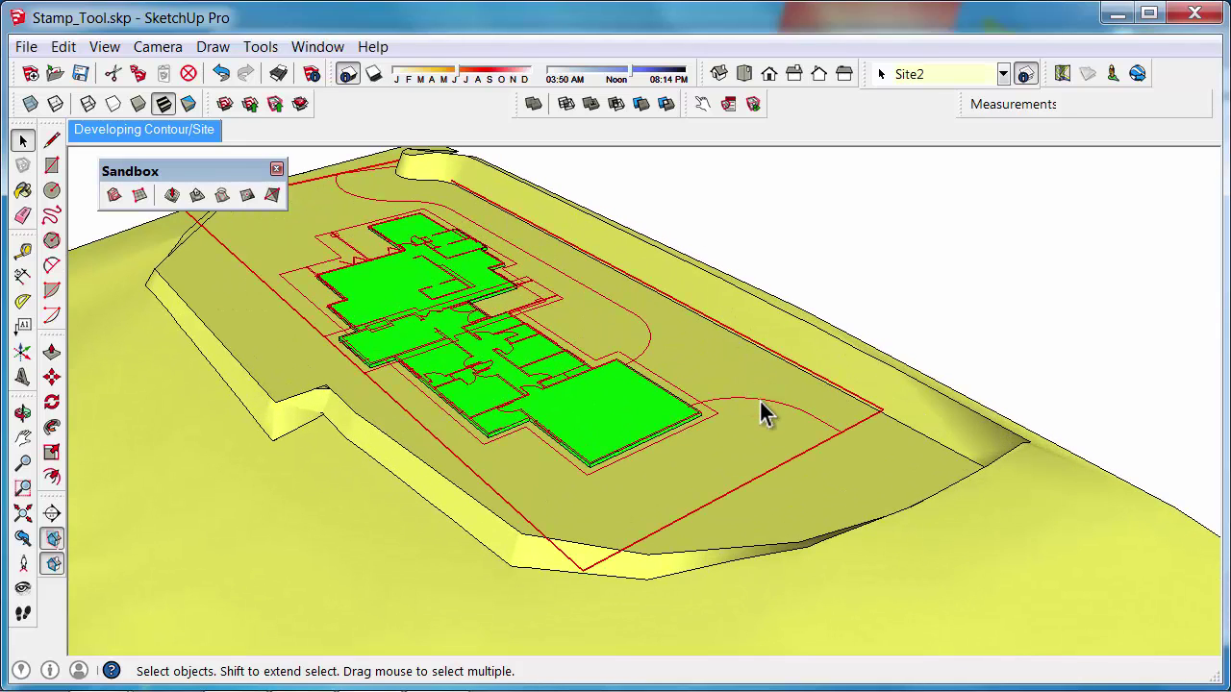
pyautogui.press('m')
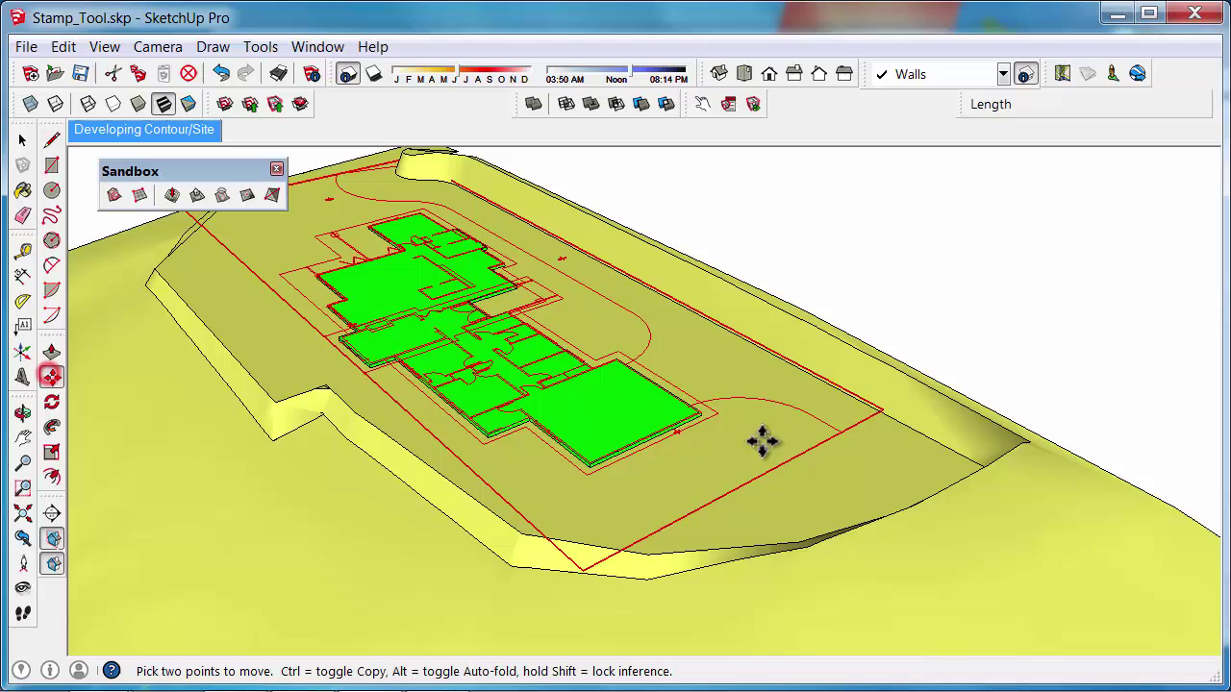
pyautogui.click(790, 408)
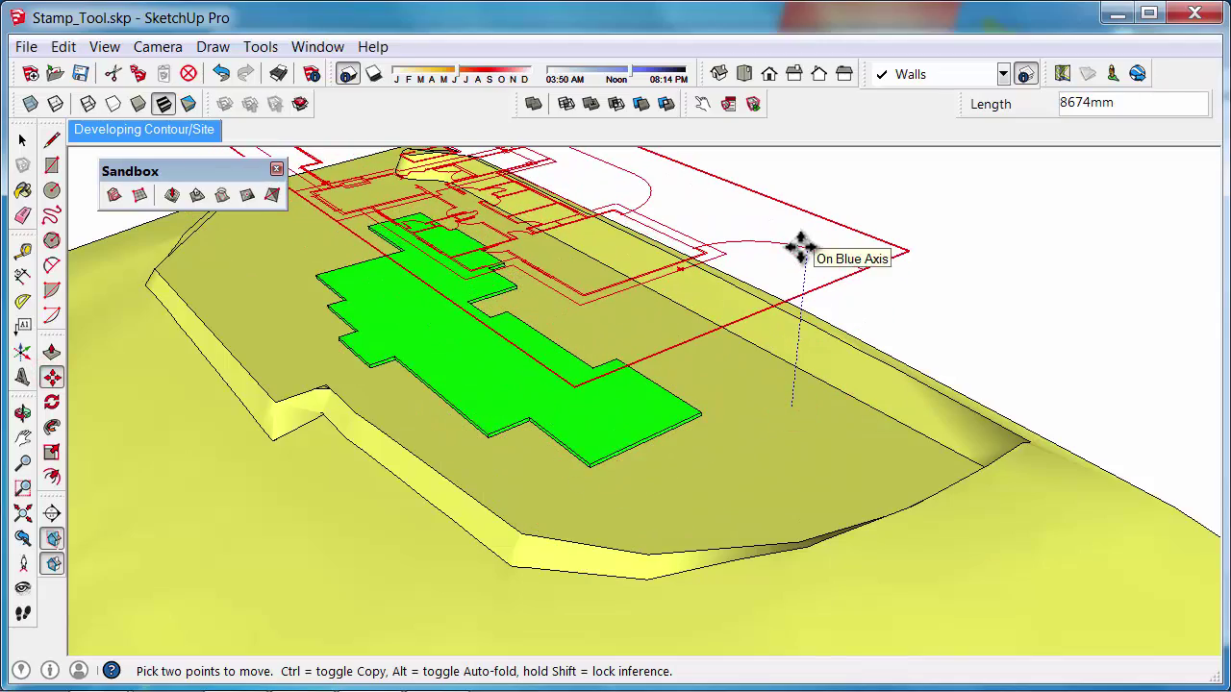
pyautogui.click(800, 248)
pyautogui.moveTo(715, 407); pyautogui.dragTo(733, 433, button='middle')
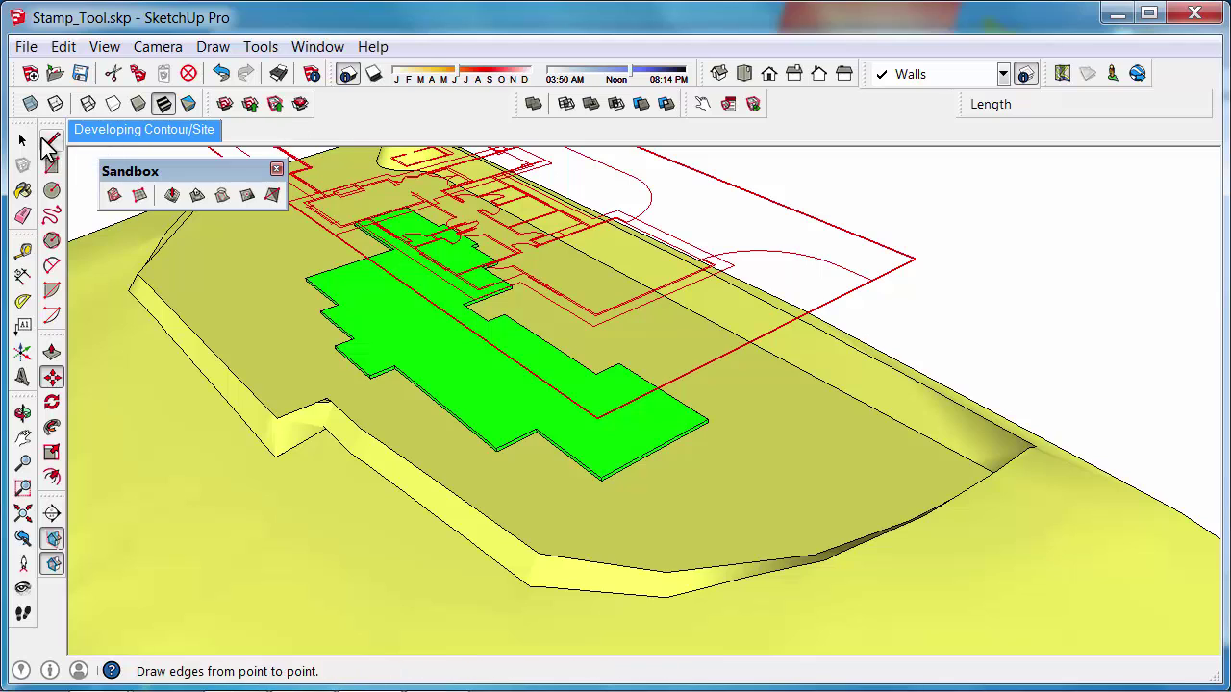
# Open the raised site plan component for editing.
pyautogui.click(23, 140)
pyautogui.click(822, 268)
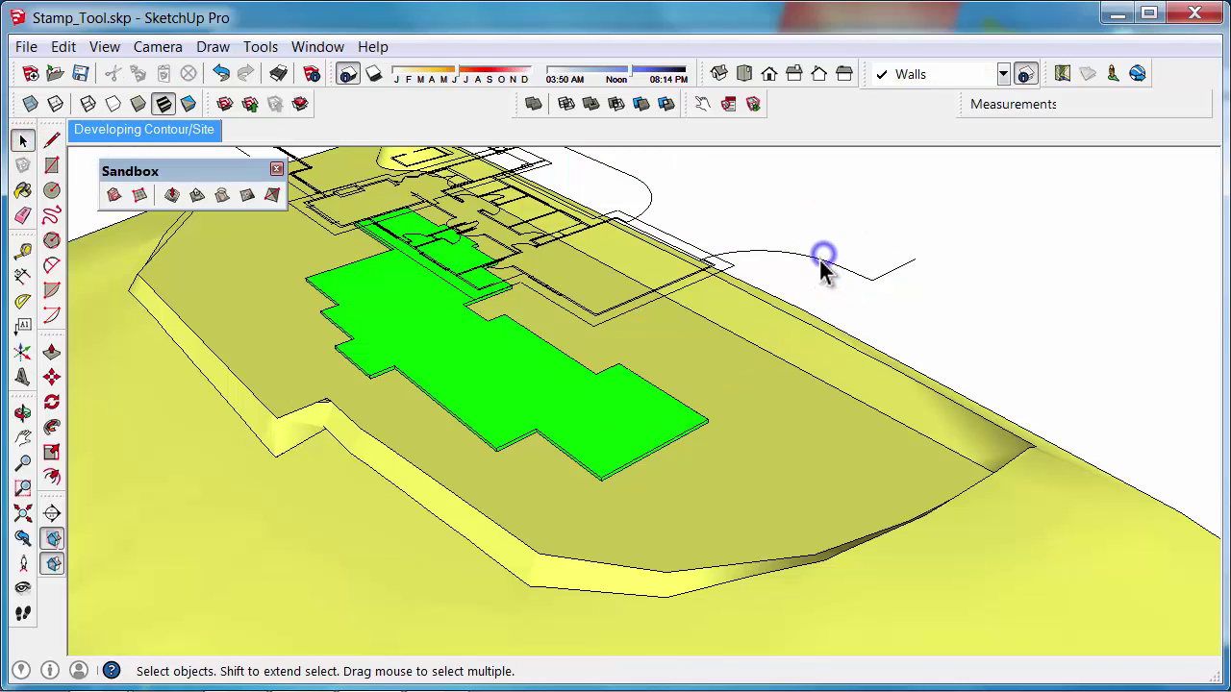
pyautogui.rightClick(819, 267)
pyautogui.press('Return')
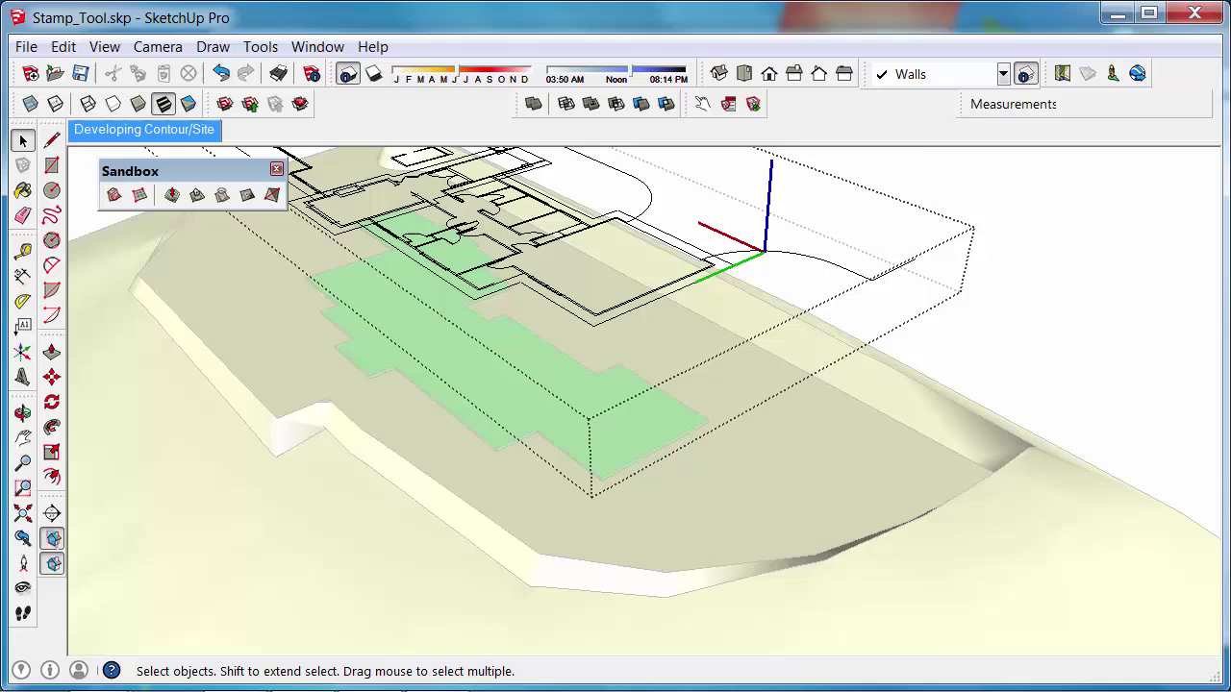
pyautogui.keyDown('shift'); pyautogui.moveTo(843, 206); pyautogui.dragTo(918, 430, button='middle'); pyautogui.keyUp('shift')
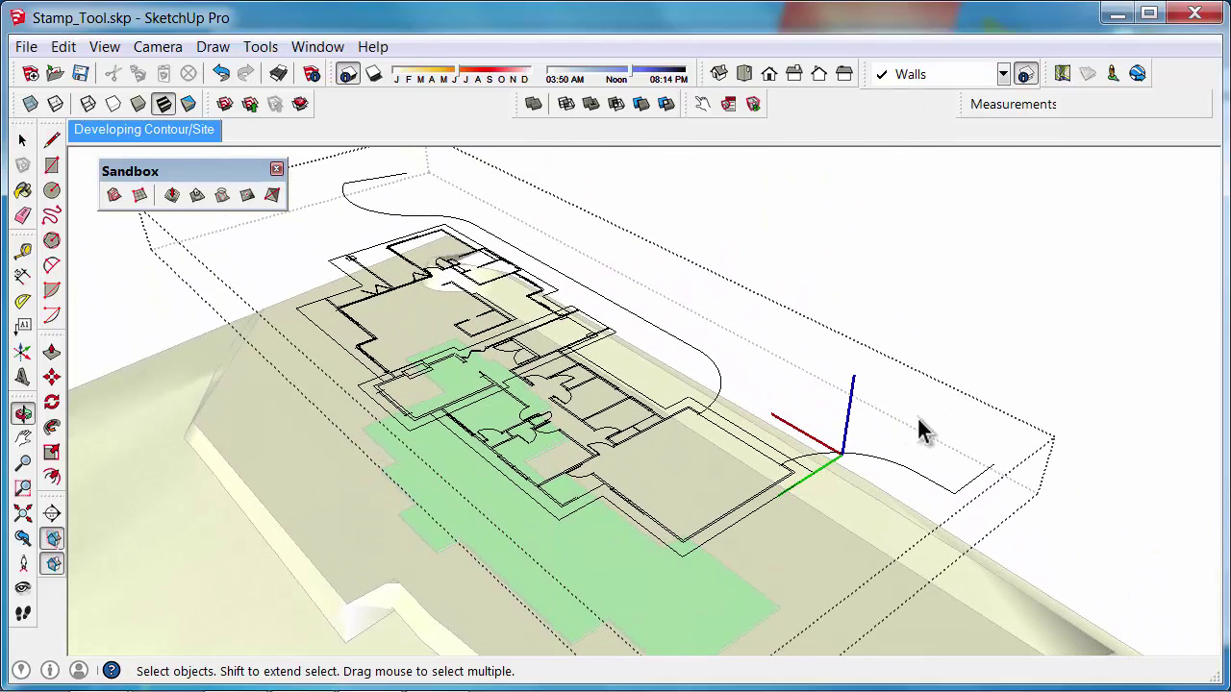
# Draw a straight line along the driveway's outer side, joining the open ends of its outline.
pyautogui.click(52, 142)
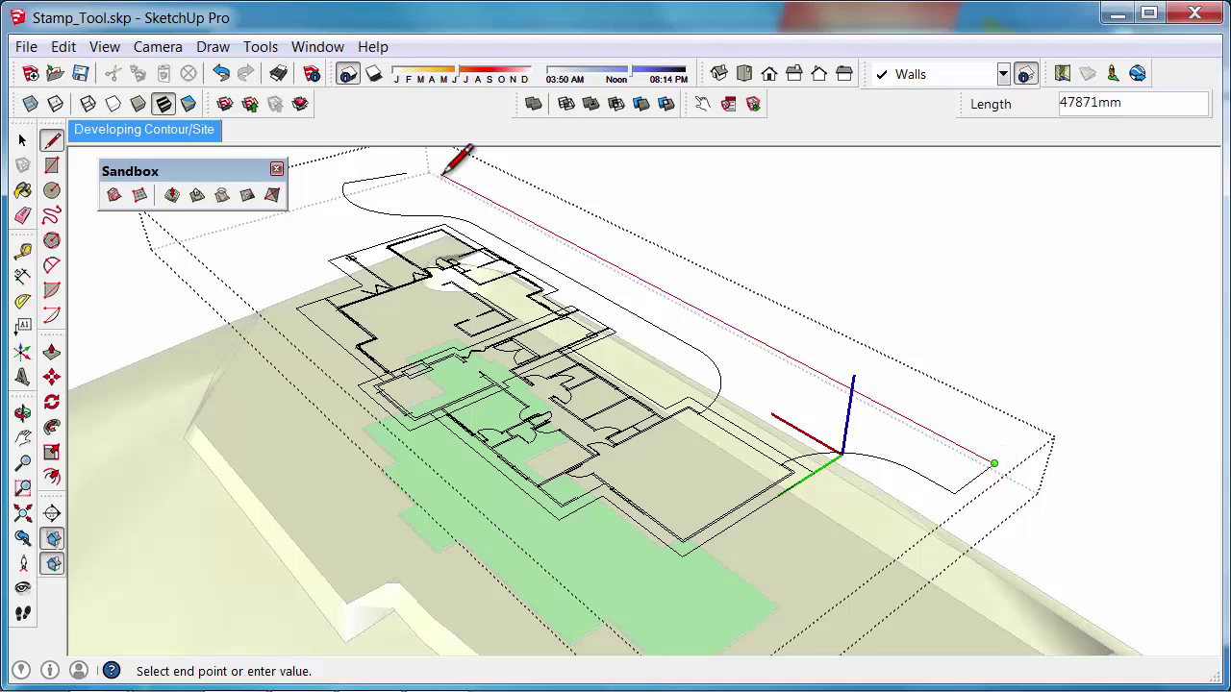
pyautogui.moveTo(462, 157); pyautogui.dragTo(775, 417, button='middle')
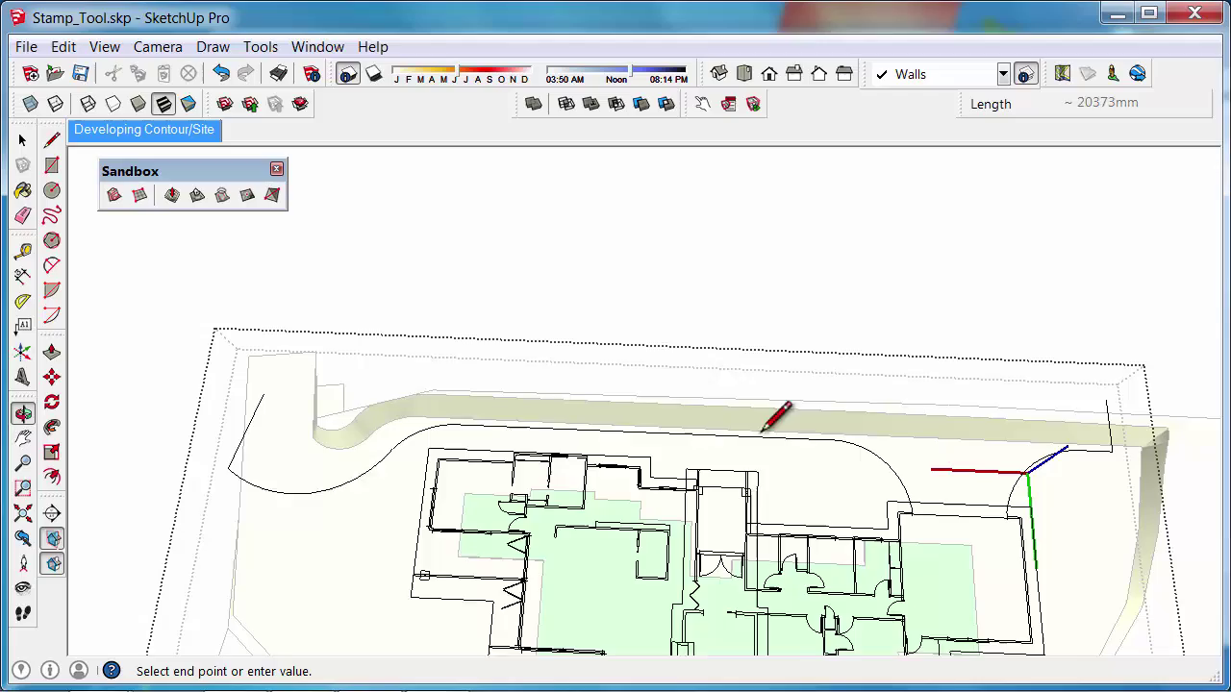
pyautogui.click(263, 388)
pyautogui.moveTo(269, 394); pyautogui.dragTo(668, 503, button='middle')
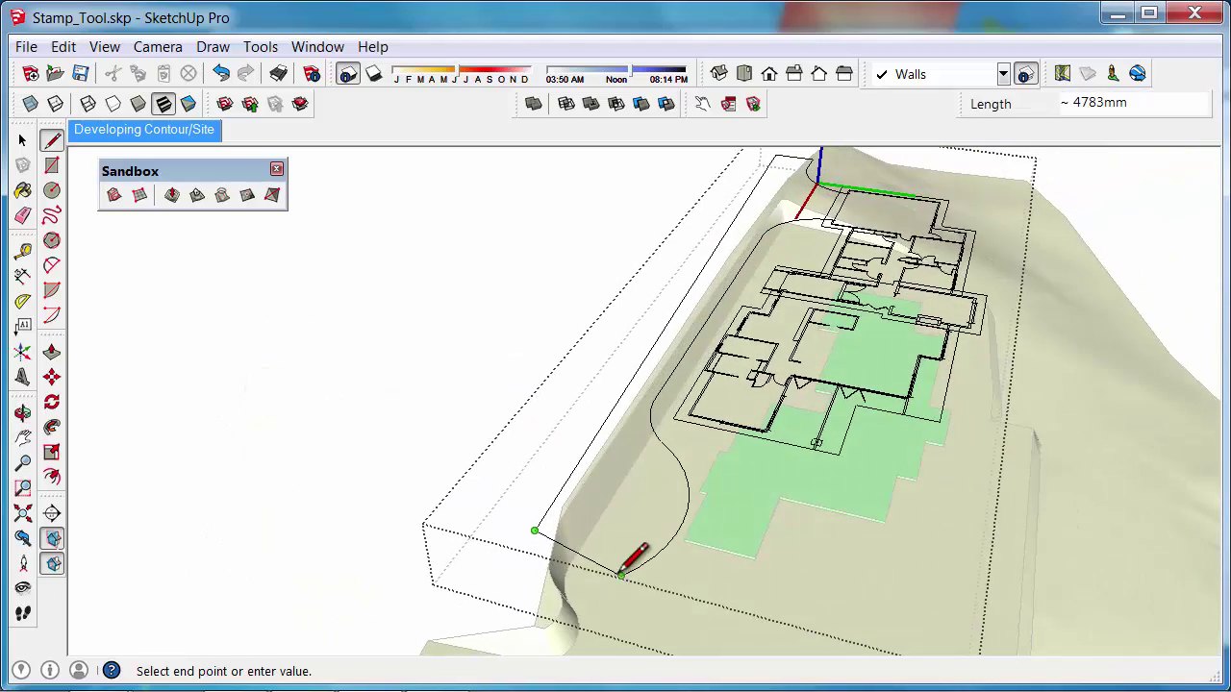
# Close the driveway outline with a short line beside the house, between the two curved edges, to form a face.
pyautogui.moveTo(625, 575); pyautogui.dragTo(734, 420, button='middle')
pyautogui.scroll(5, 833, 160)
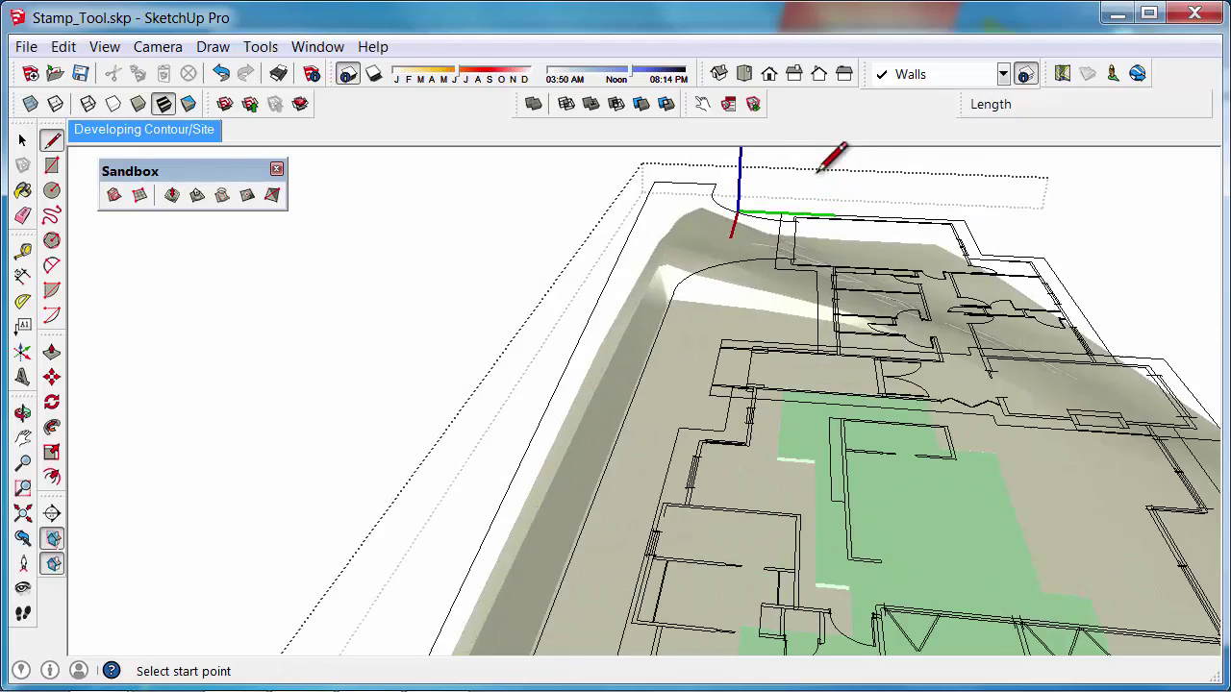
pyautogui.scroll(2, 776, 273)
pyautogui.click(698, 446)
pyautogui.scroll(-1, 703, 448)
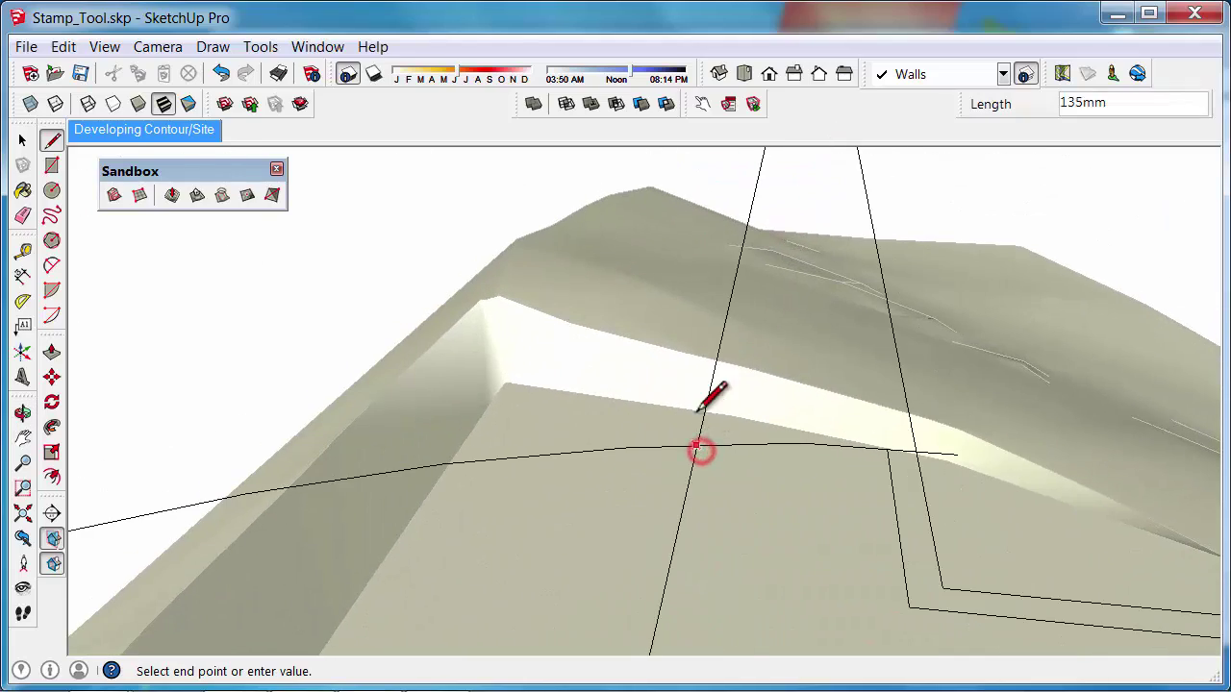
pyautogui.moveTo(703, 448); pyautogui.dragTo(717, 346, button='middle')
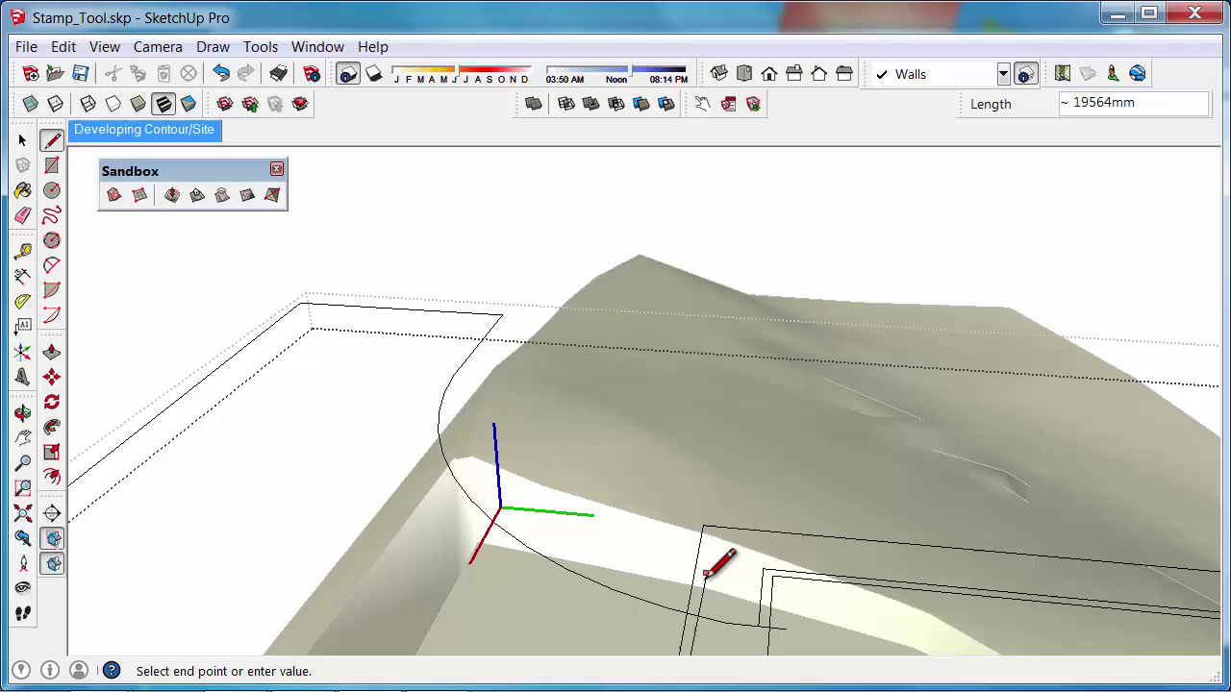
pyautogui.click(685, 610)
pyautogui.moveTo(686, 605); pyautogui.dragTo(308, 243, button='middle')
pyautogui.press('space')
pyautogui.scroll(-2, 509, 205)
pyautogui.scroll(-4, 525, 208)
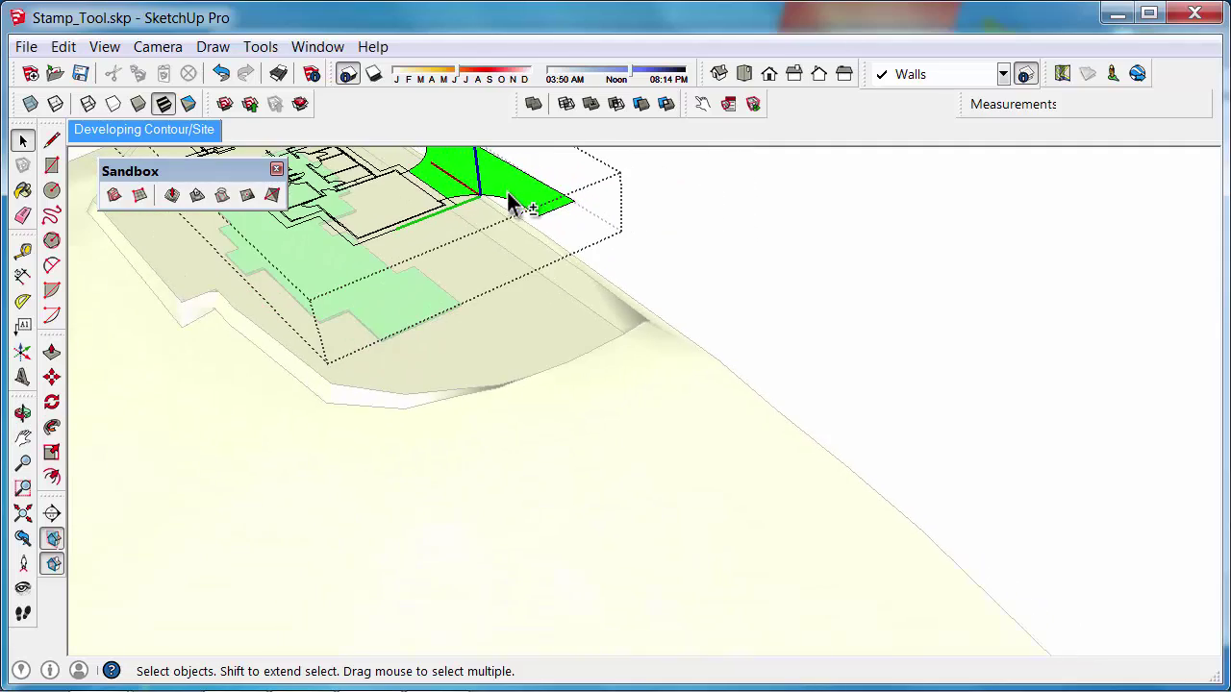
# Copy the new driveway face and close the site plan component.
pyautogui.moveTo(509, 201); pyautogui.dragTo(565, 309, button='middle')
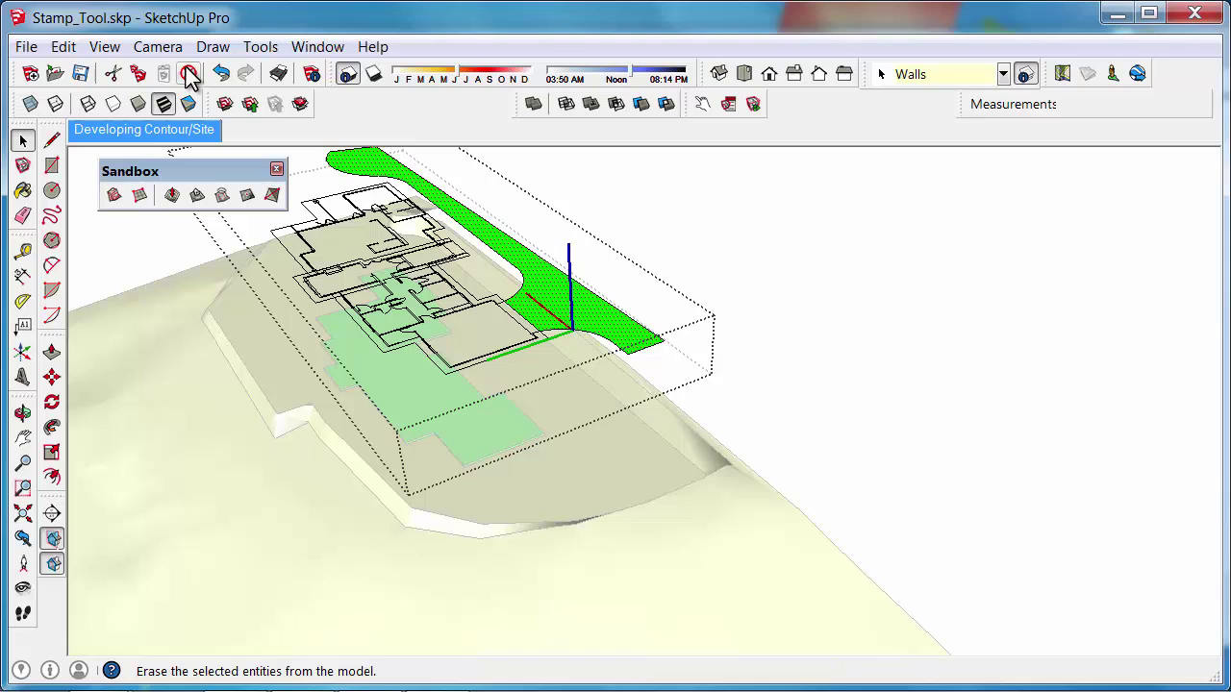
pyautogui.click(64, 48)
pyautogui.click(96, 150)
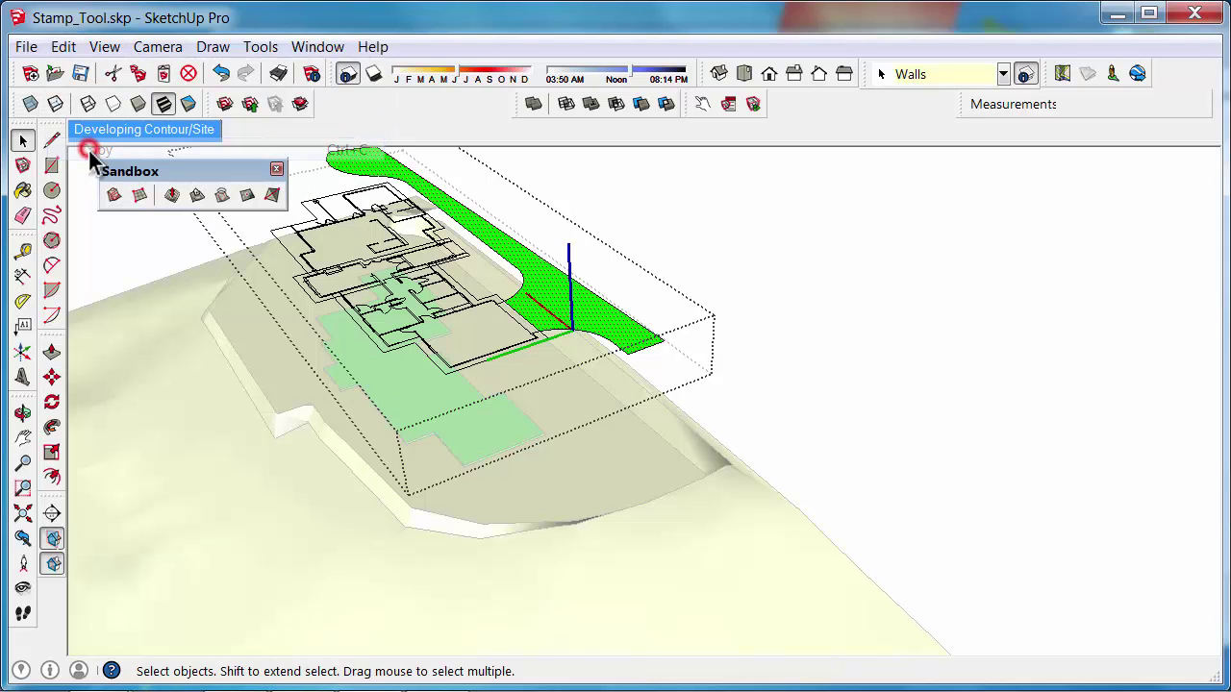
pyautogui.rightClick(759, 209)
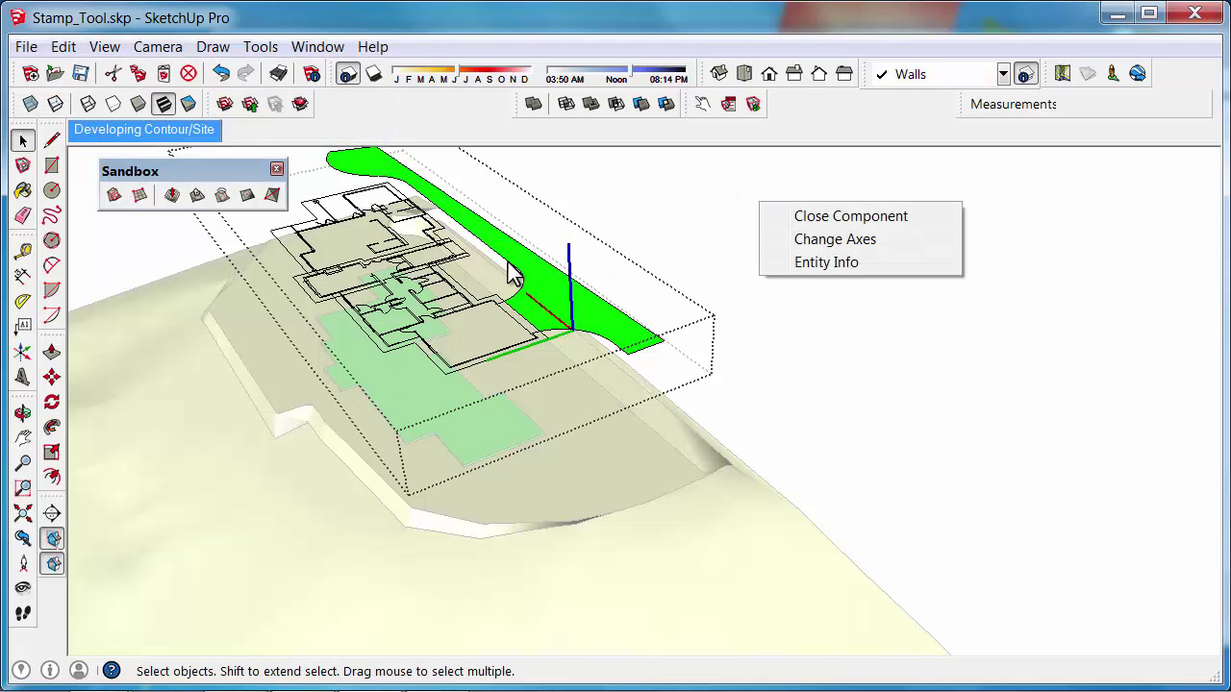
pyautogui.click(822, 217)
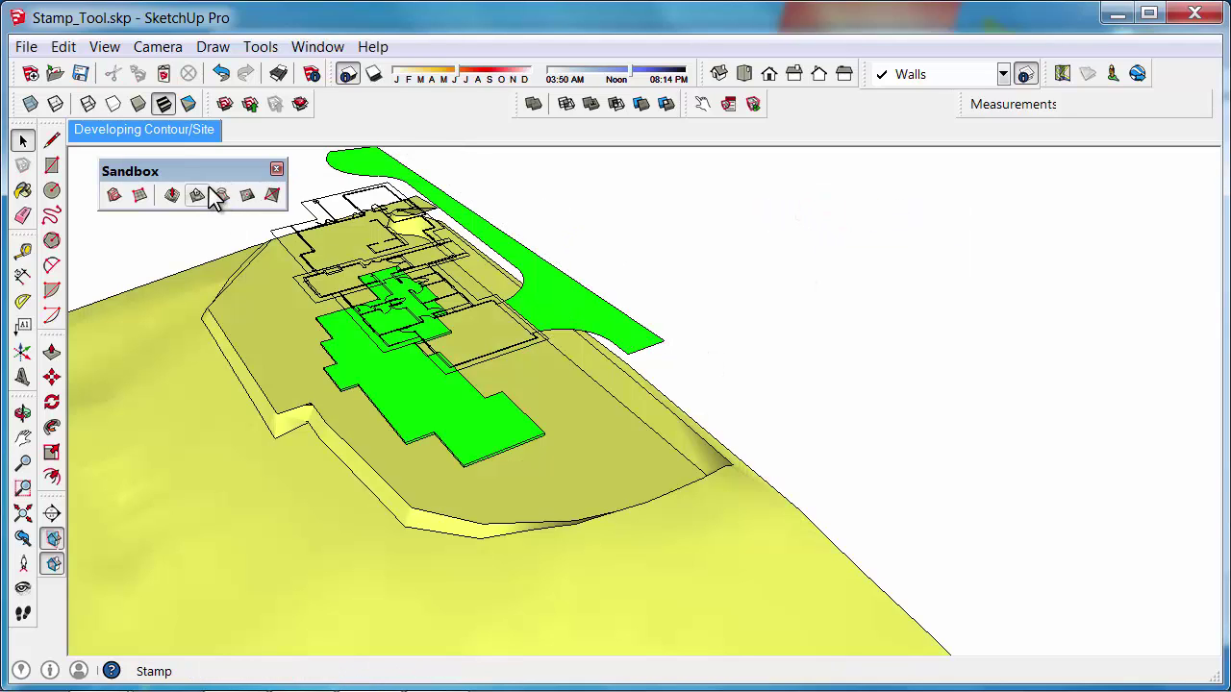
# Move the site plan component straight down about 14.35 m so it lies beneath the terrain surface.
pyautogui.click(569, 296)
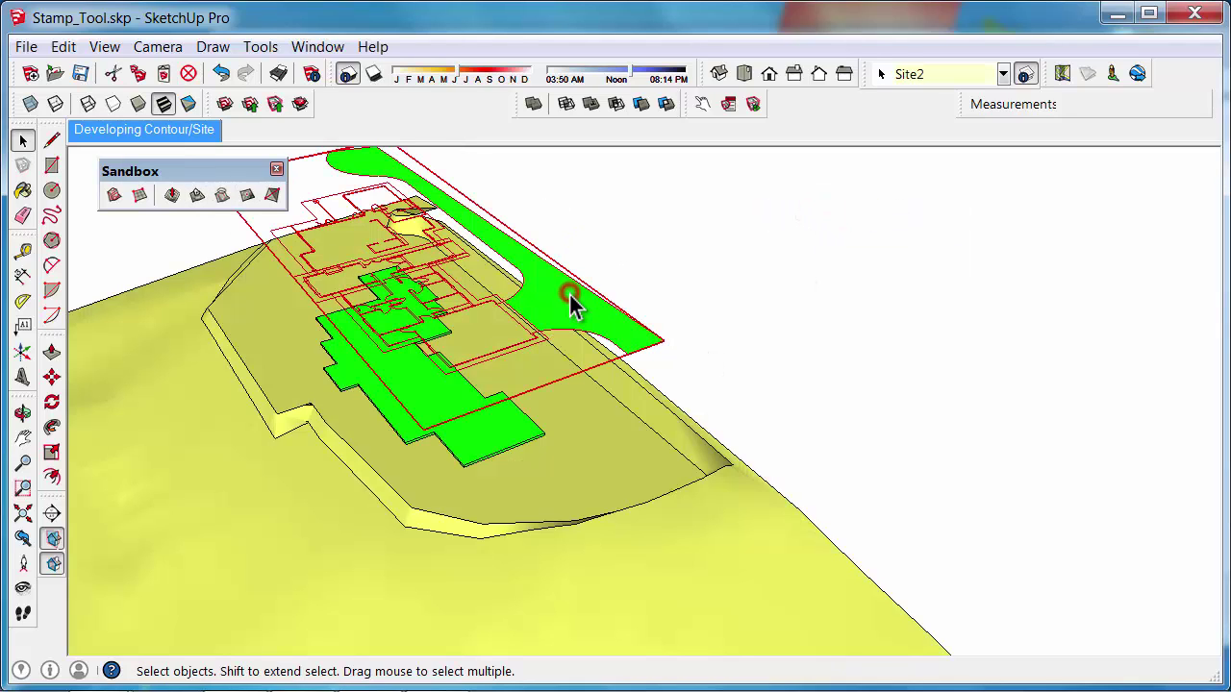
pyautogui.click(52, 377)
pyautogui.click(899, 279)
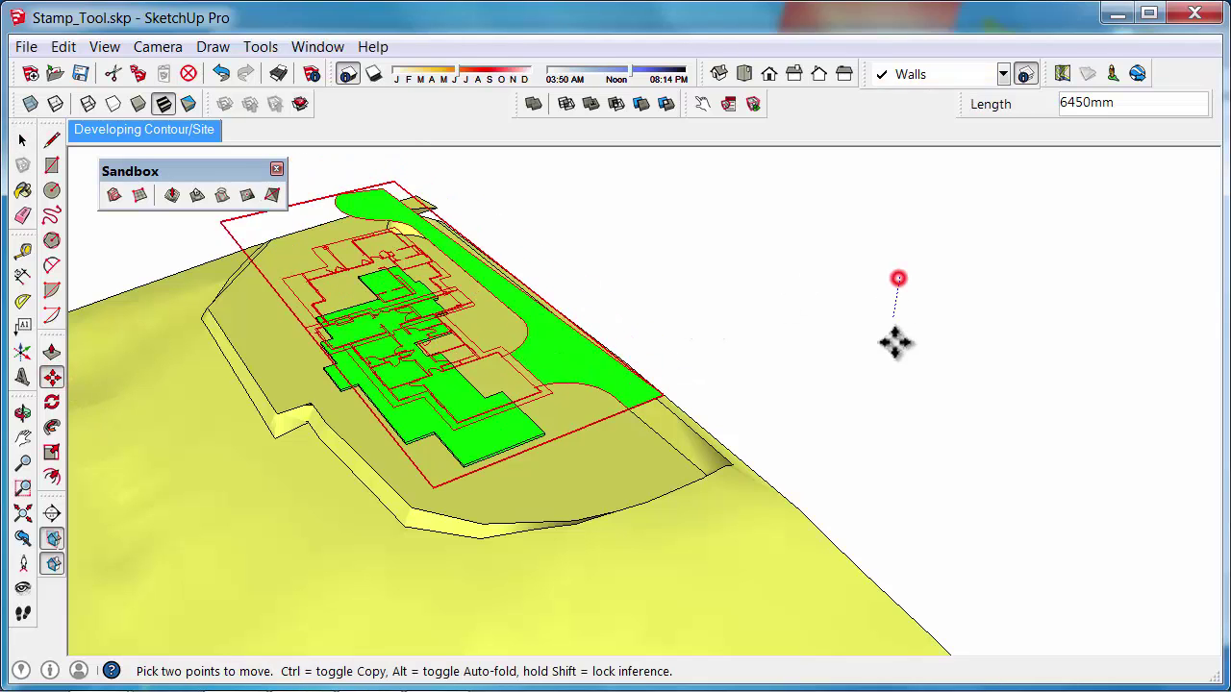
pyautogui.click(877, 394)
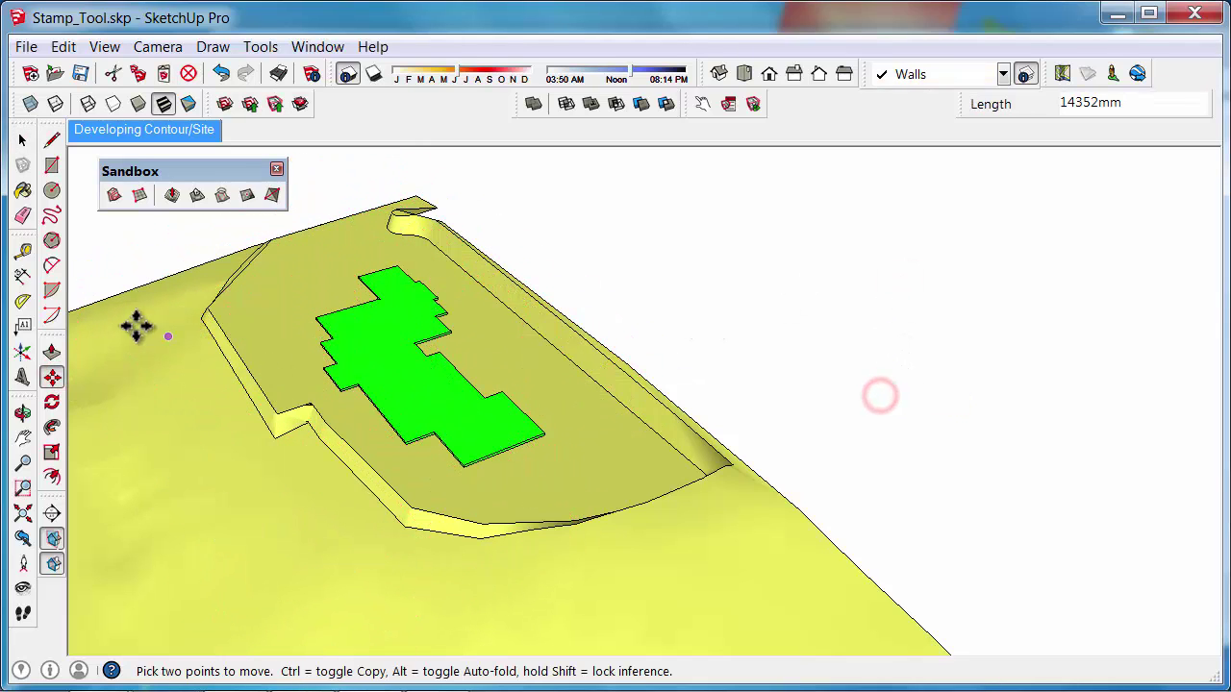
pyautogui.click(21, 140)
# Paste the copied driveway face in place above the terrain.
pyautogui.moveTo(440, 349); pyautogui.dragTo(620, 346, button='middle')
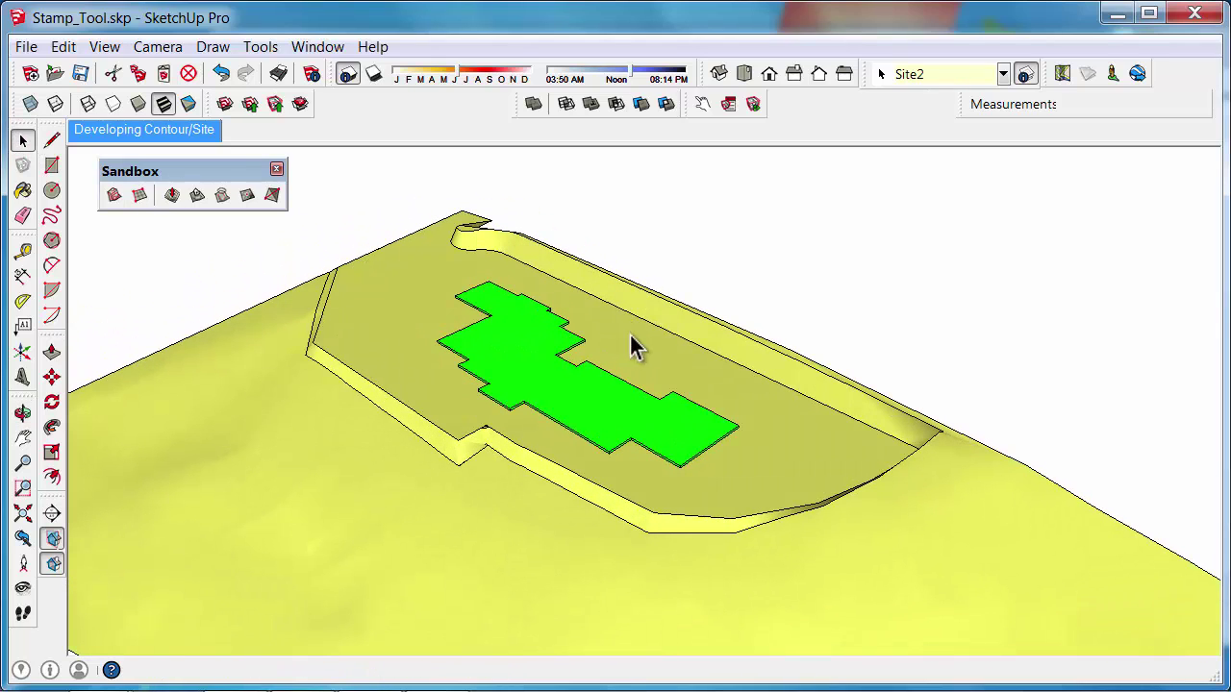
pyautogui.click(67, 52)
pyautogui.click(104, 198)
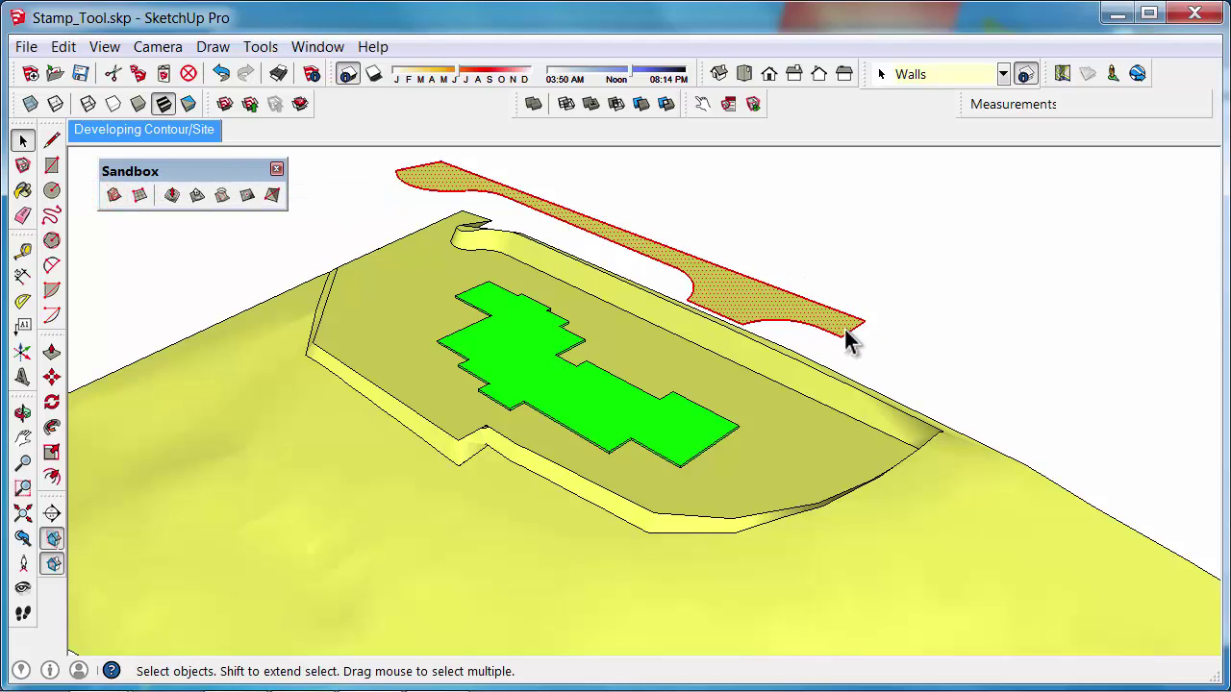
# Drape the pasted driveway outline onto the terrain mesh below with the Sandbox Drape tool.
pyautogui.moveTo(760, 332); pyautogui.dragTo(683, 346, button='middle')
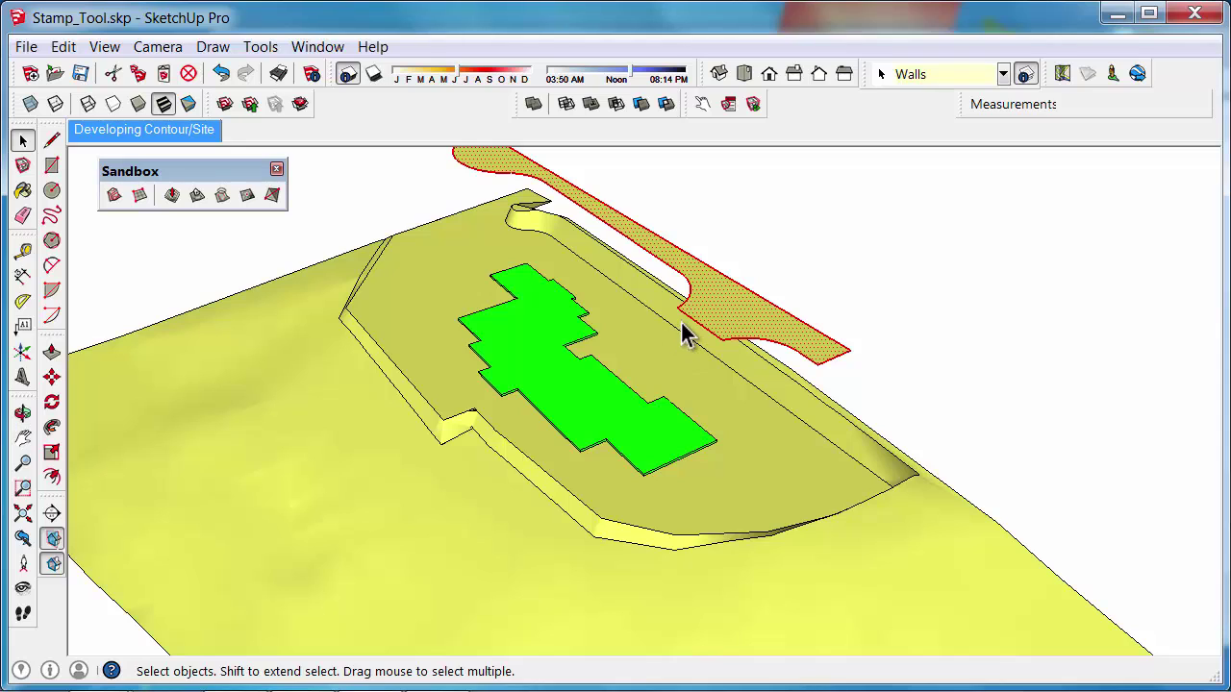
pyautogui.moveTo(692, 437); pyautogui.dragTo(721, 399, button='middle')
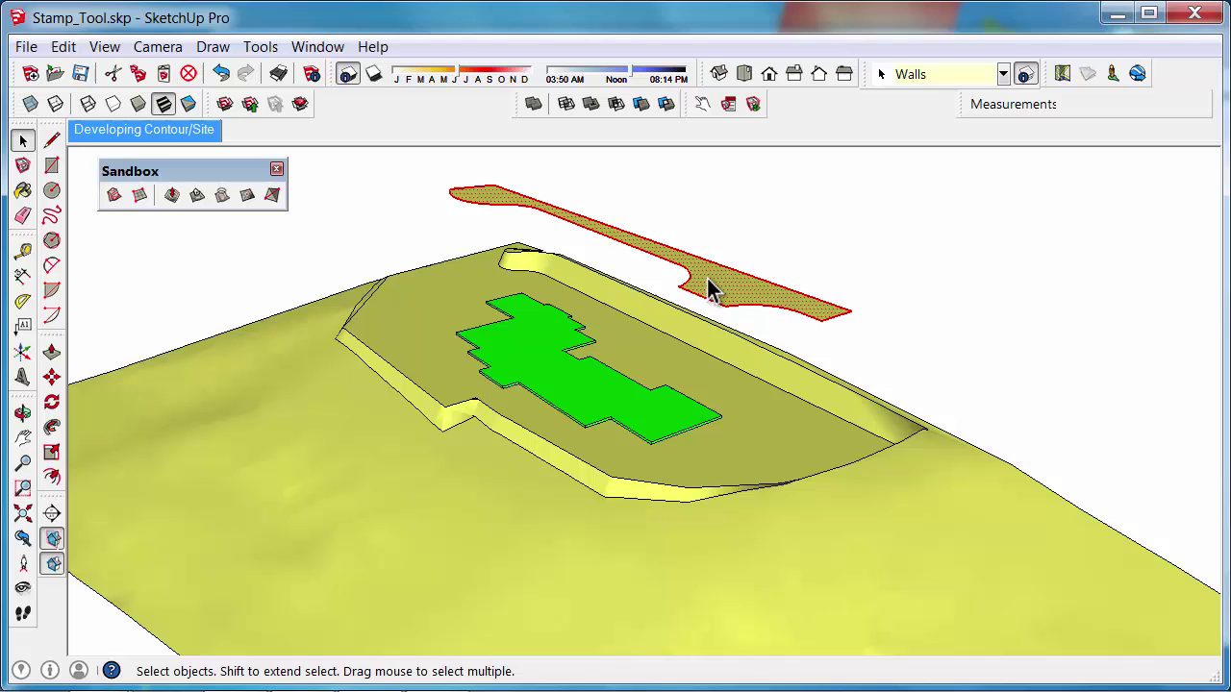
pyautogui.click(225, 200)
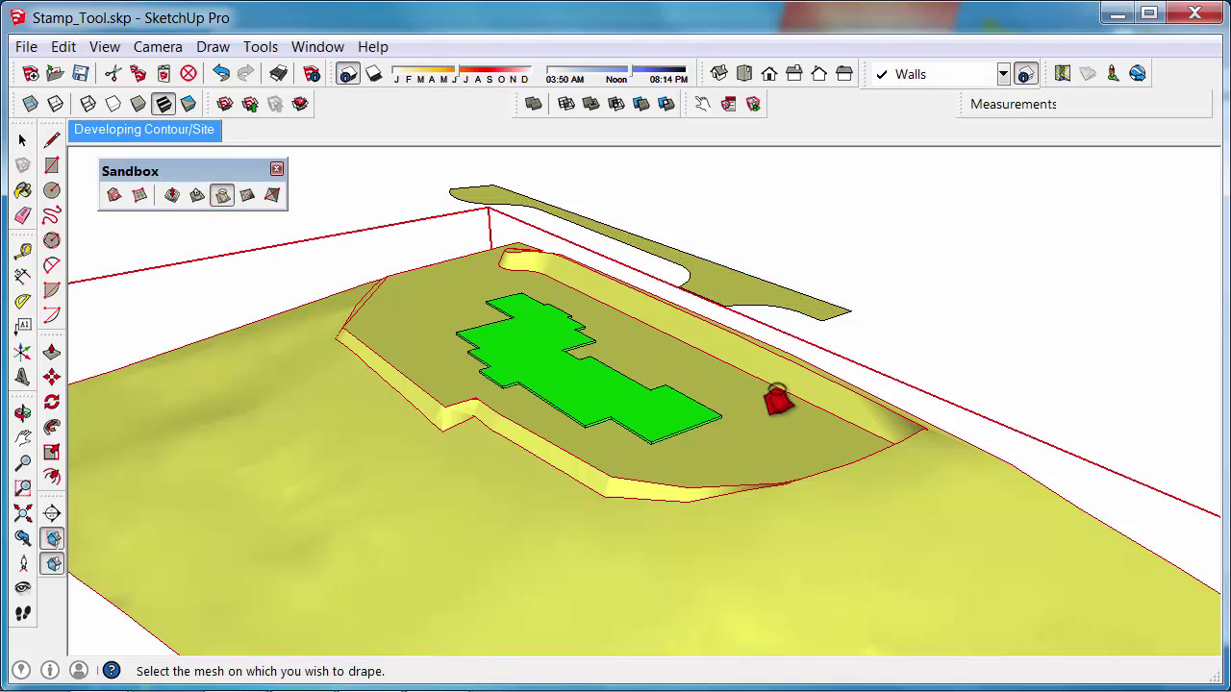
pyautogui.click(777, 400)
pyautogui.click(22, 141)
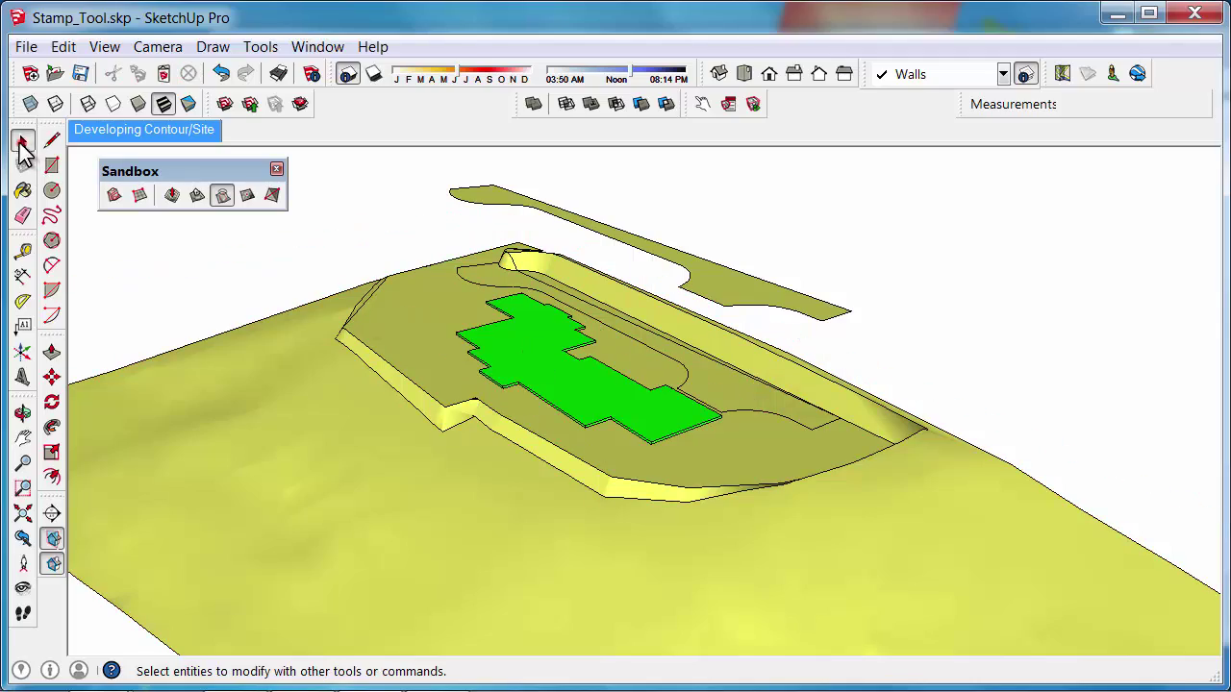
# Open the terrain group and select the draped driveway area on the building pad to check it.
pyautogui.moveTo(730, 390); pyautogui.dragTo(741, 385, button='middle')
pyautogui.scroll(4, 798, 448)
pyautogui.moveTo(734, 426); pyautogui.dragTo(564, 324, button='middle')
pyautogui.scroll(-3, 615, 342)
pyautogui.click(715, 405)
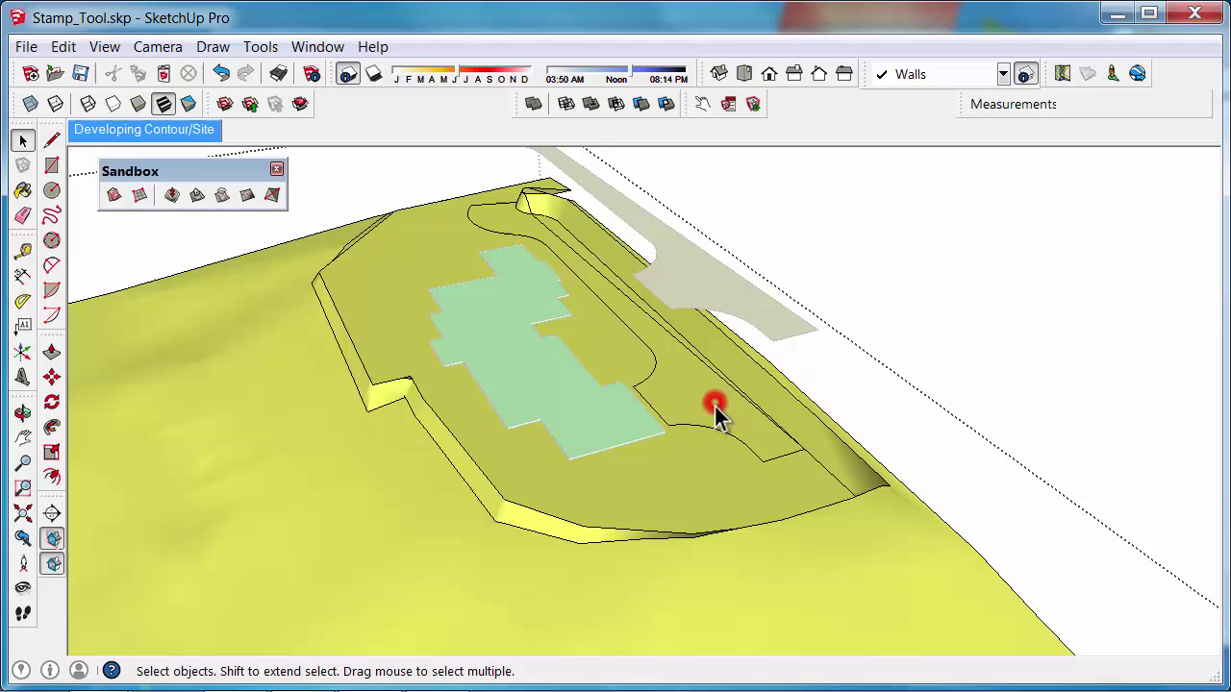
pyautogui.scroll(3, 678, 389)
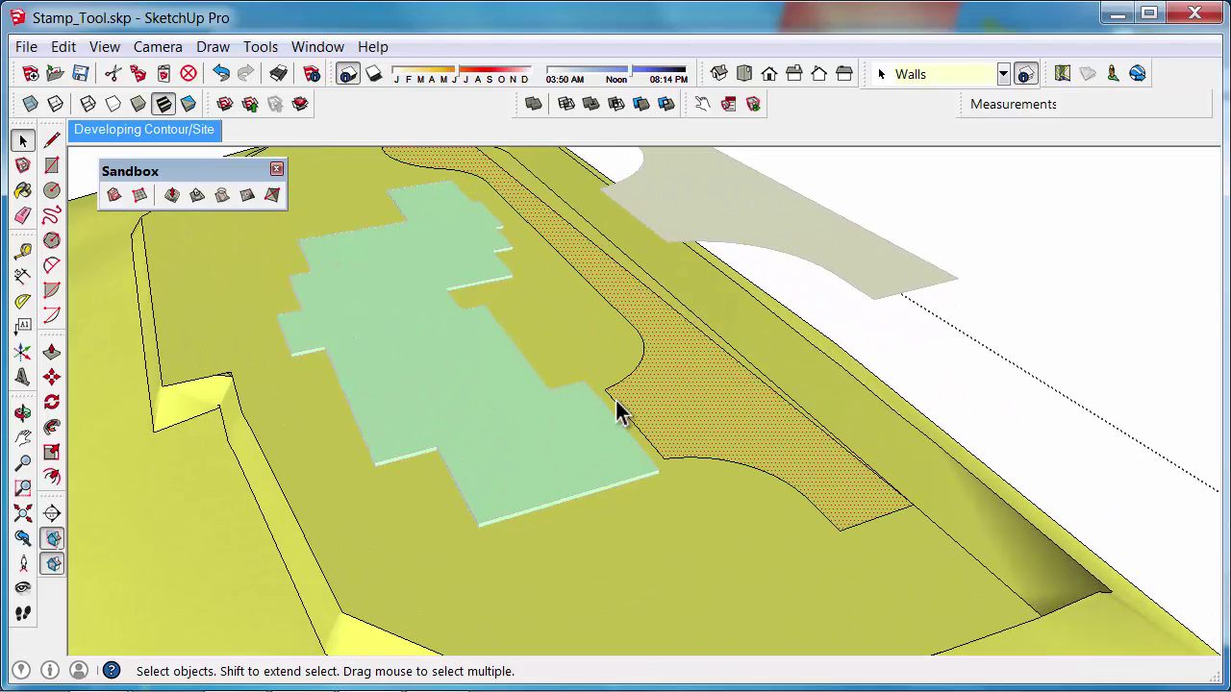
pyautogui.scroll(-3, 625, 410)
pyautogui.moveTo(580, 384); pyautogui.dragTo(662, 394, button='middle')
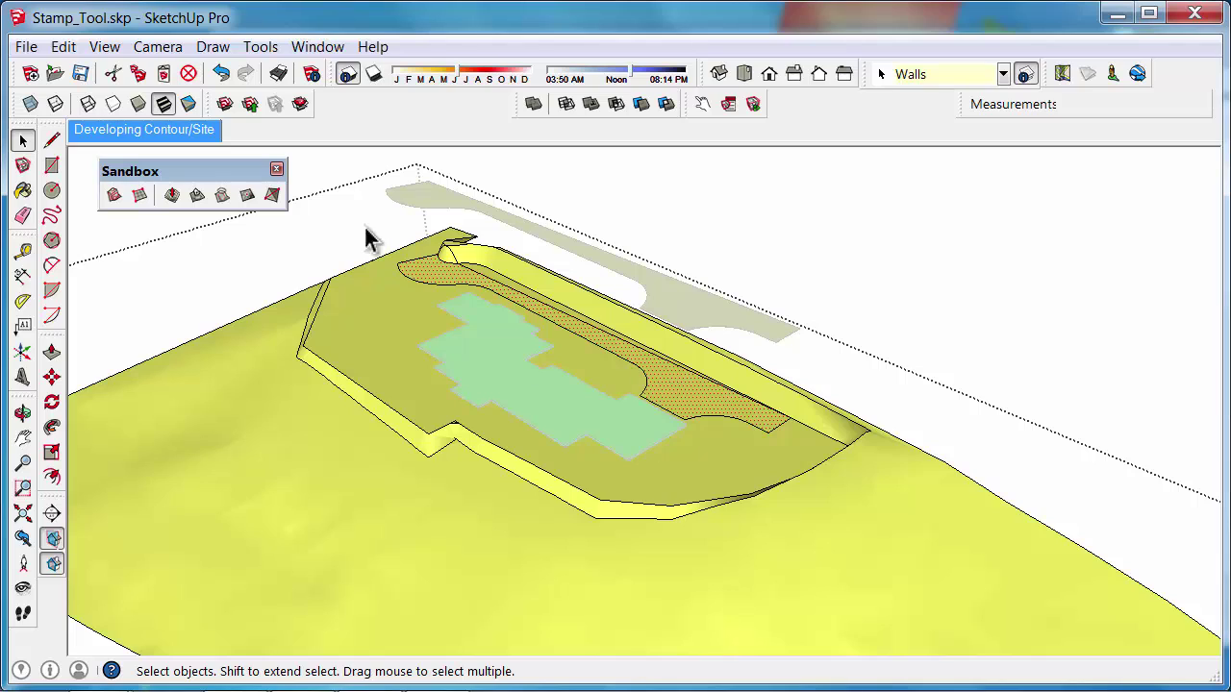
# Extend the raised driveway face past the terrain's edge by moving its long outer edge outward along the green axis, about 5 m initially, then further.
pyautogui.click(221, 77)
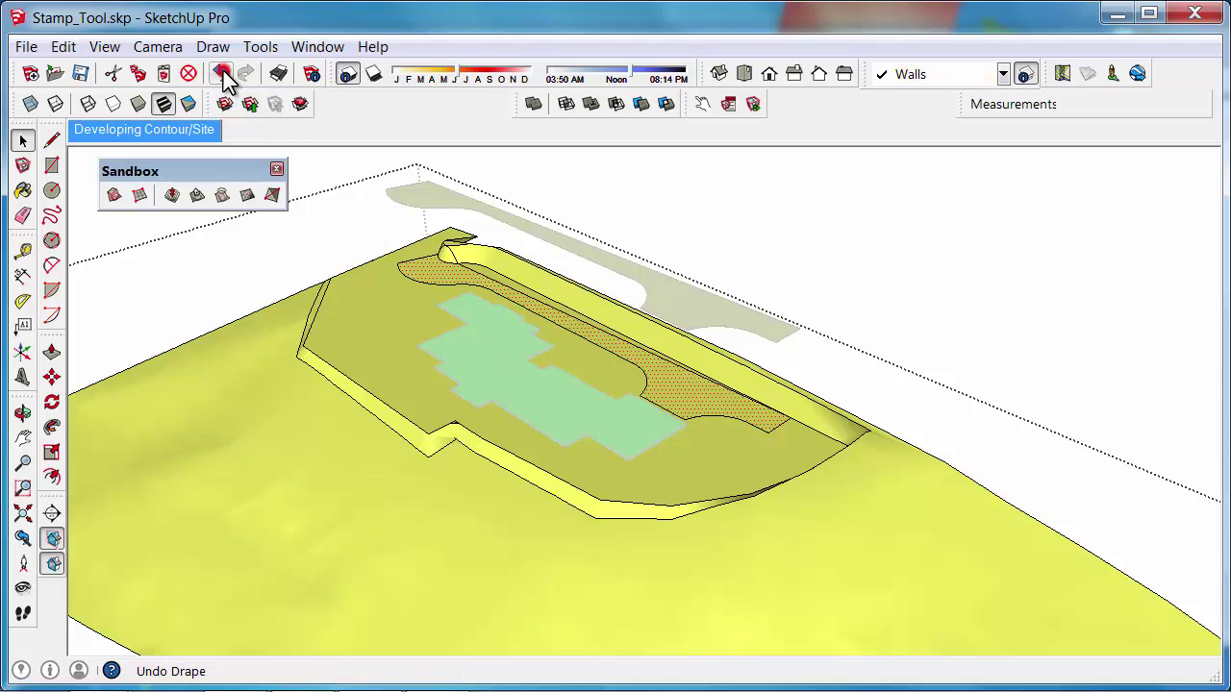
pyautogui.click(445, 187)
pyautogui.click(52, 375)
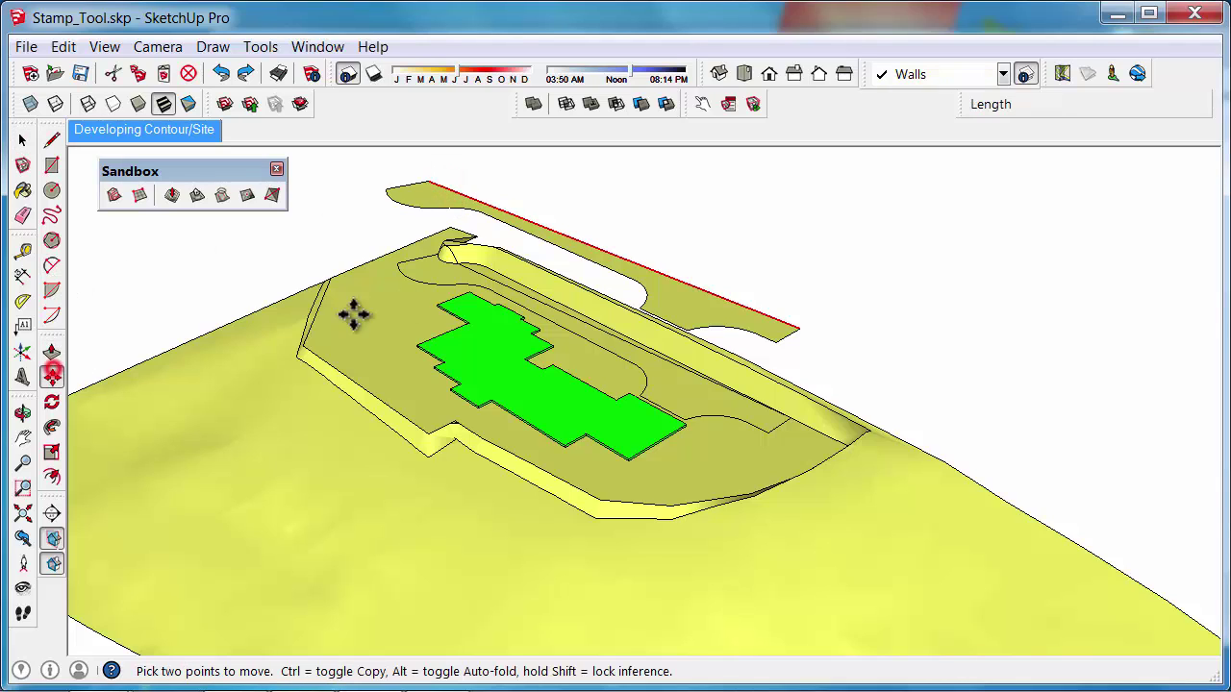
pyautogui.click(667, 270)
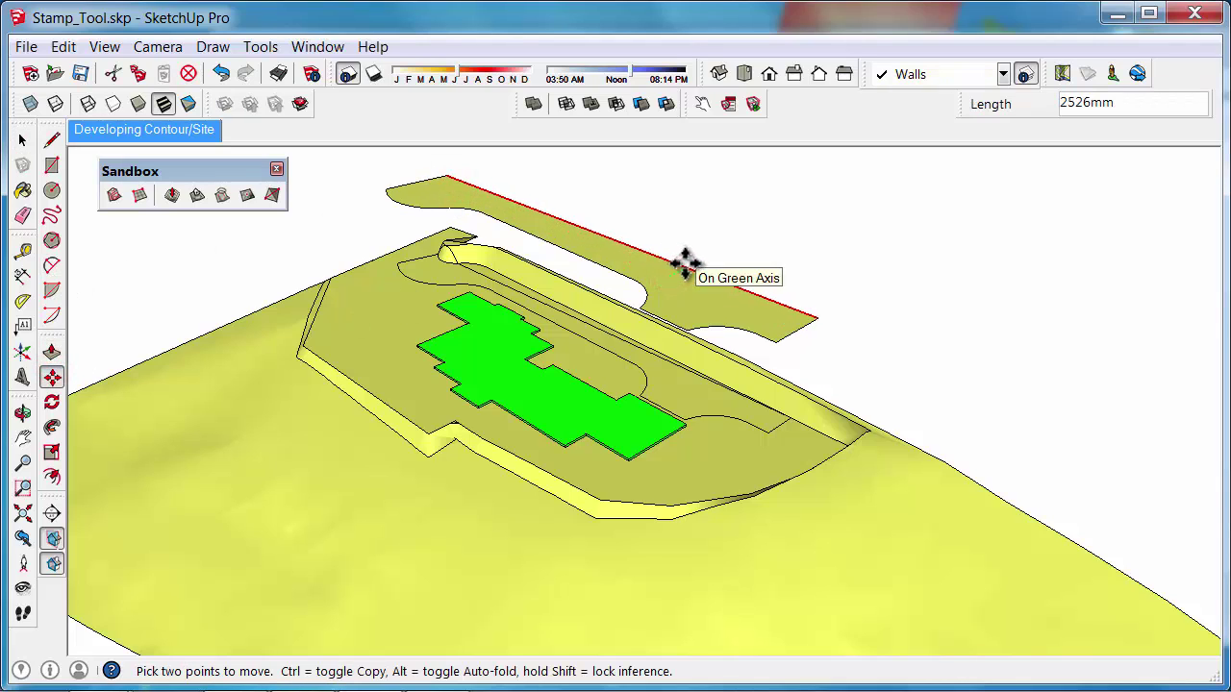
pyautogui.click(703, 254)
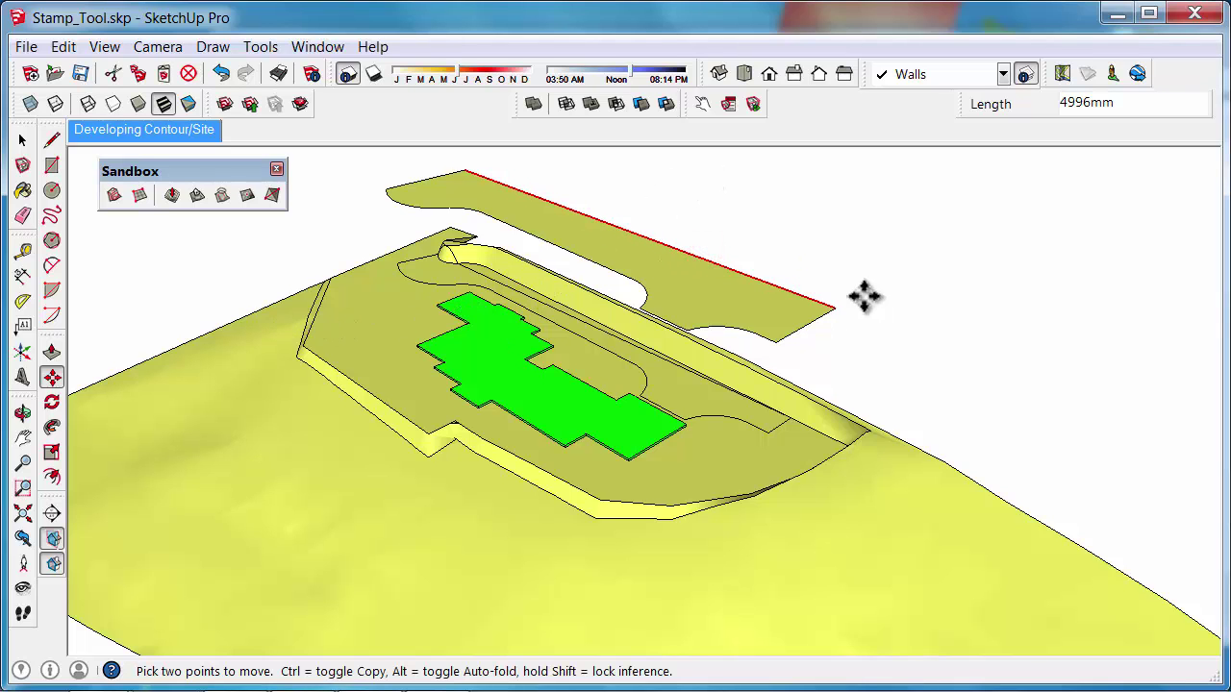
pyautogui.moveTo(864, 296)
pyautogui.mouseDown(button='middle')
pyautogui.moveTo(695, 362)
pyautogui.moveTo(542, 295)
pyautogui.moveTo(549, 317)
pyautogui.moveTo(569, 307)
pyautogui.mouseUp(button='middle')
pyautogui.click(720, 232)
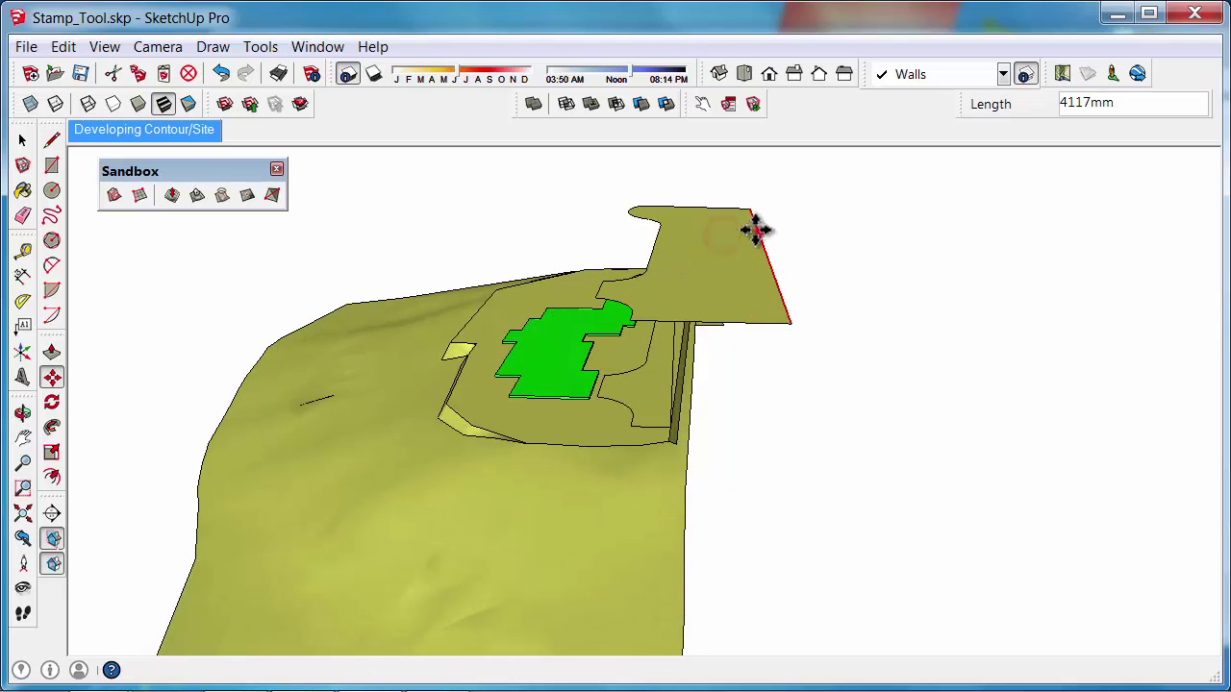
pyautogui.moveTo(759, 228); pyautogui.dragTo(841, 469, button='middle')
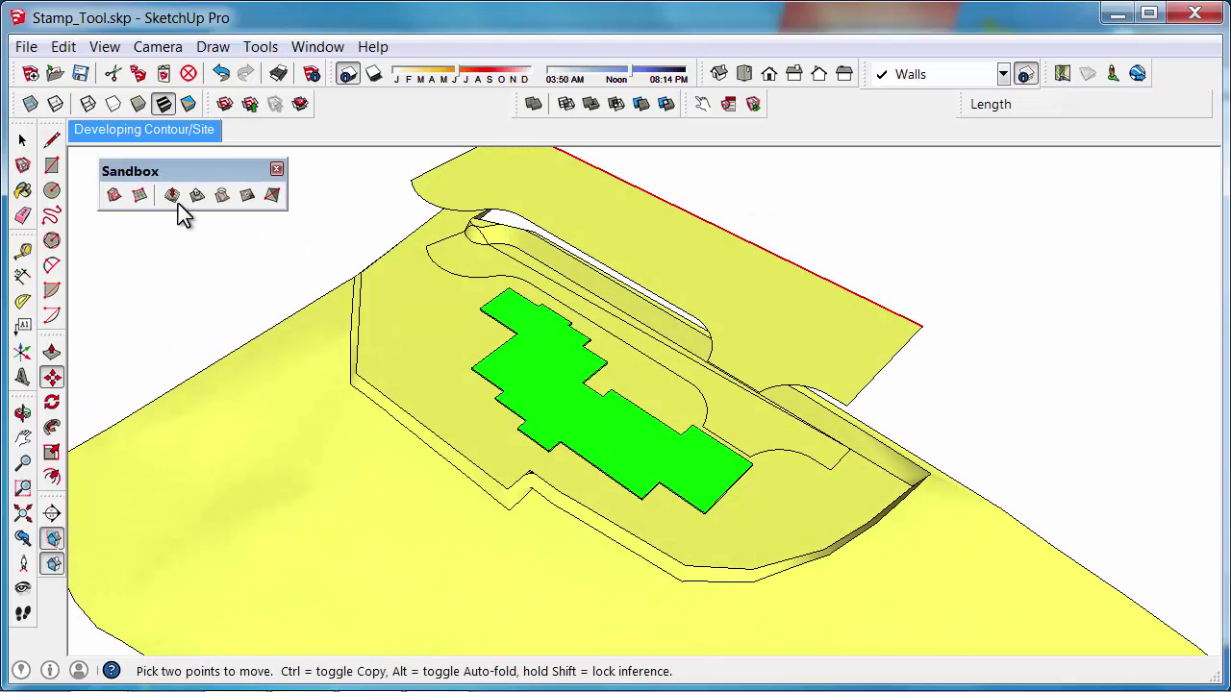
pyautogui.click(22, 140)
pyautogui.click(376, 201)
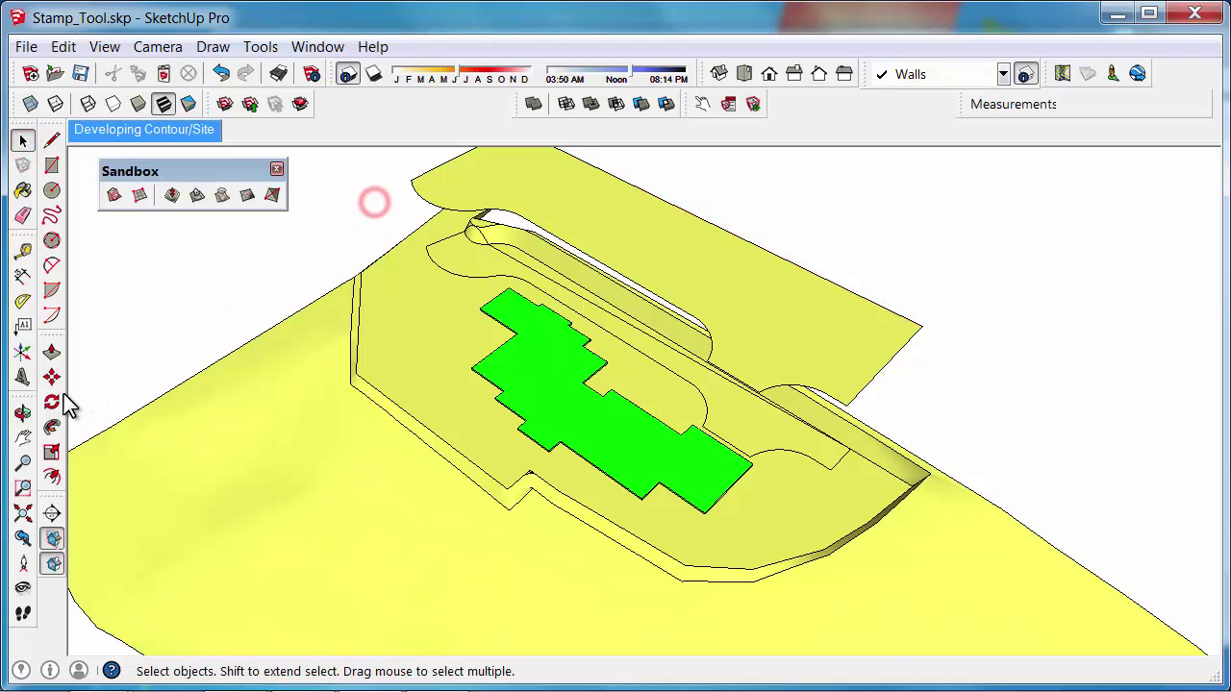
# Move the short straight edge of the raised driveway face 600 mm along the green axis toward the building.
pyautogui.click(52, 377)
pyautogui.scroll(5, 763, 407)
pyautogui.moveTo(750, 376); pyautogui.dragTo(728, 318, button='middle')
pyautogui.click(719, 324)
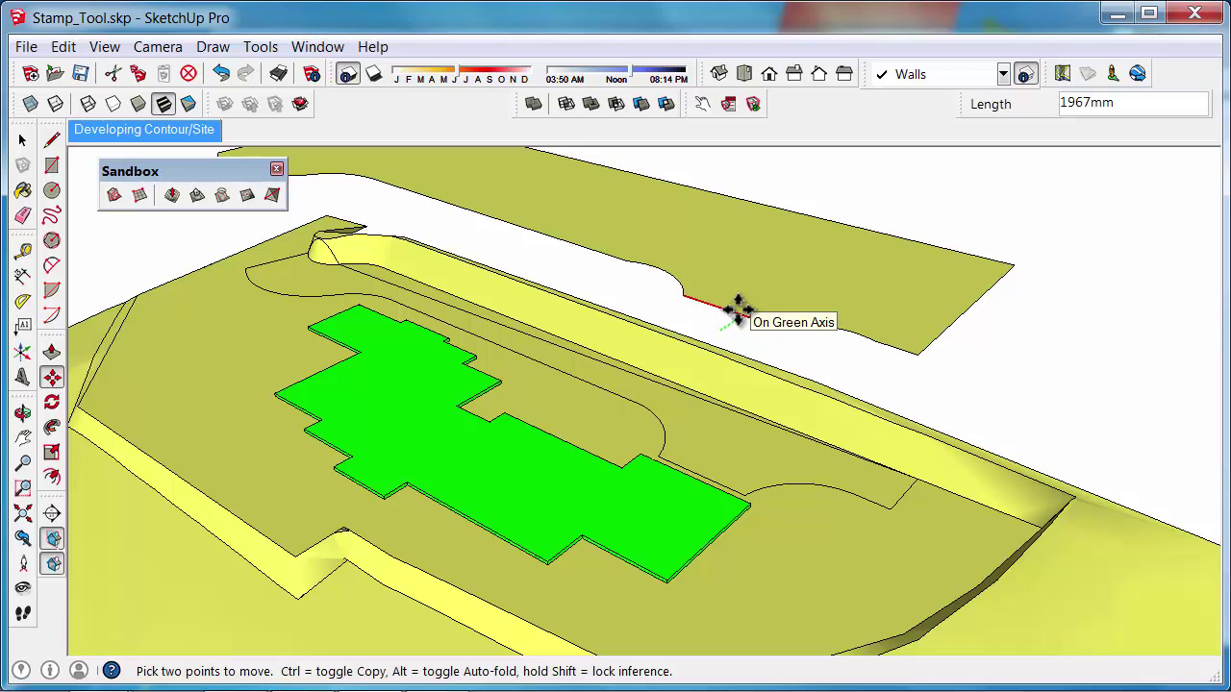
pyautogui.write('600')
pyautogui.press('Return')
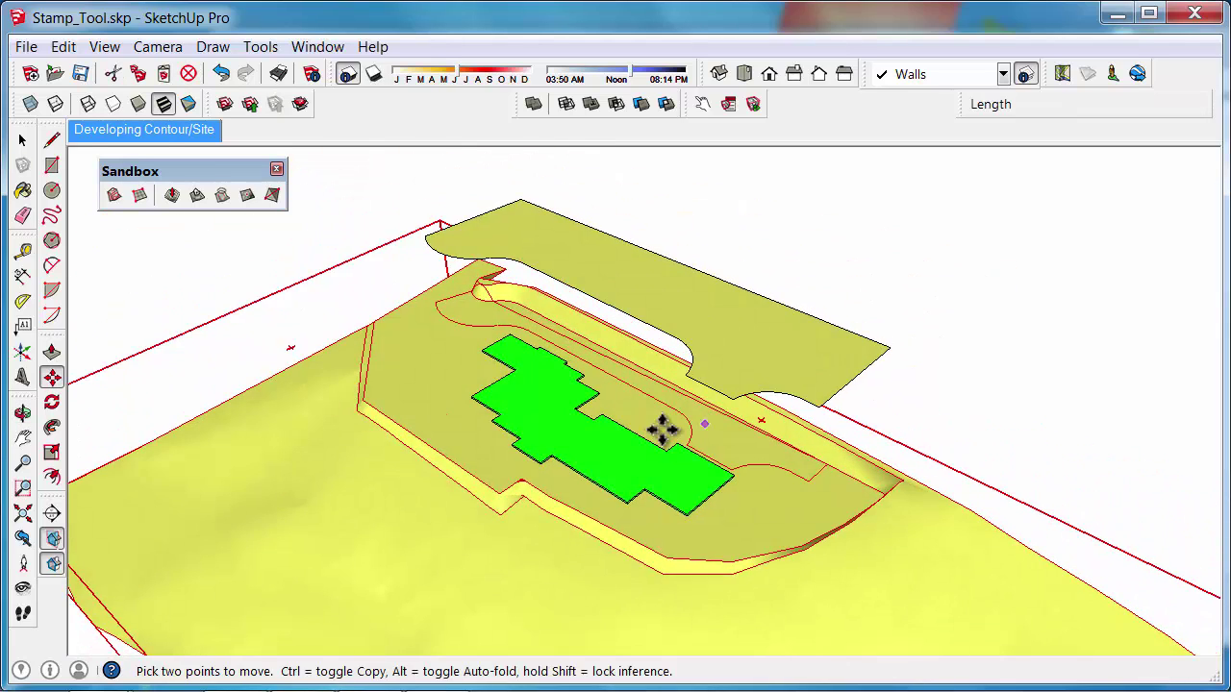
# Drape the enlarged driveway face onto the terrain mesh with the Sandbox Drape tool.
pyautogui.click(23, 140)
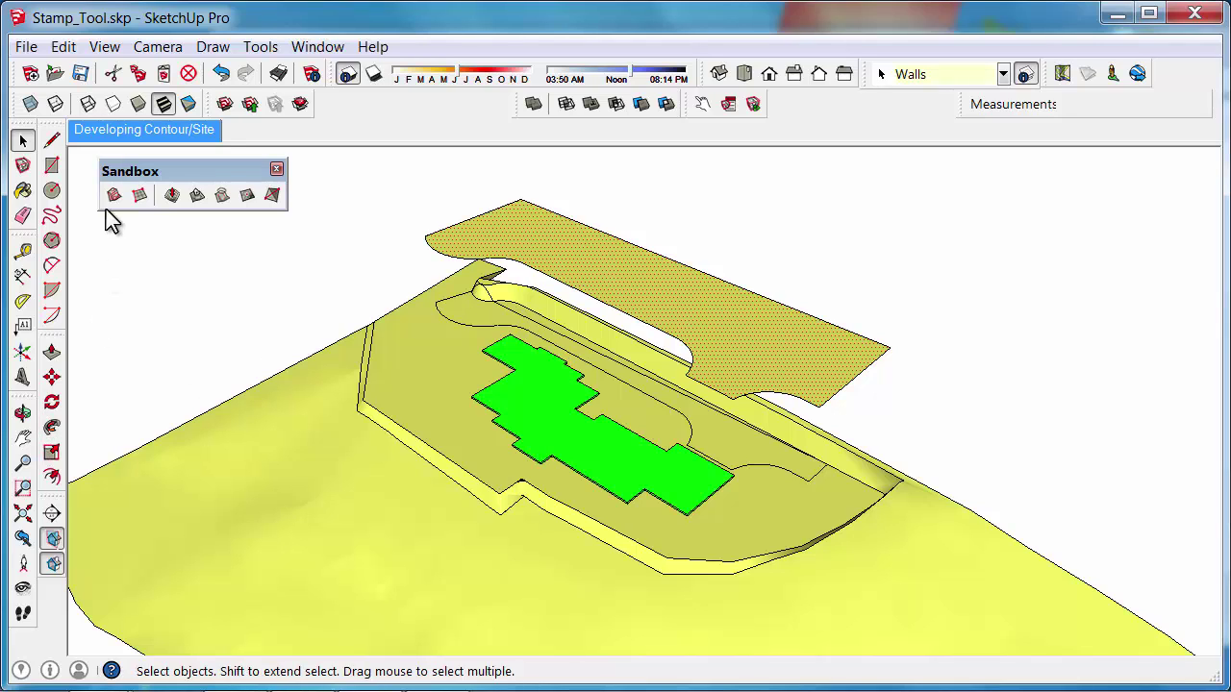
pyautogui.click(220, 196)
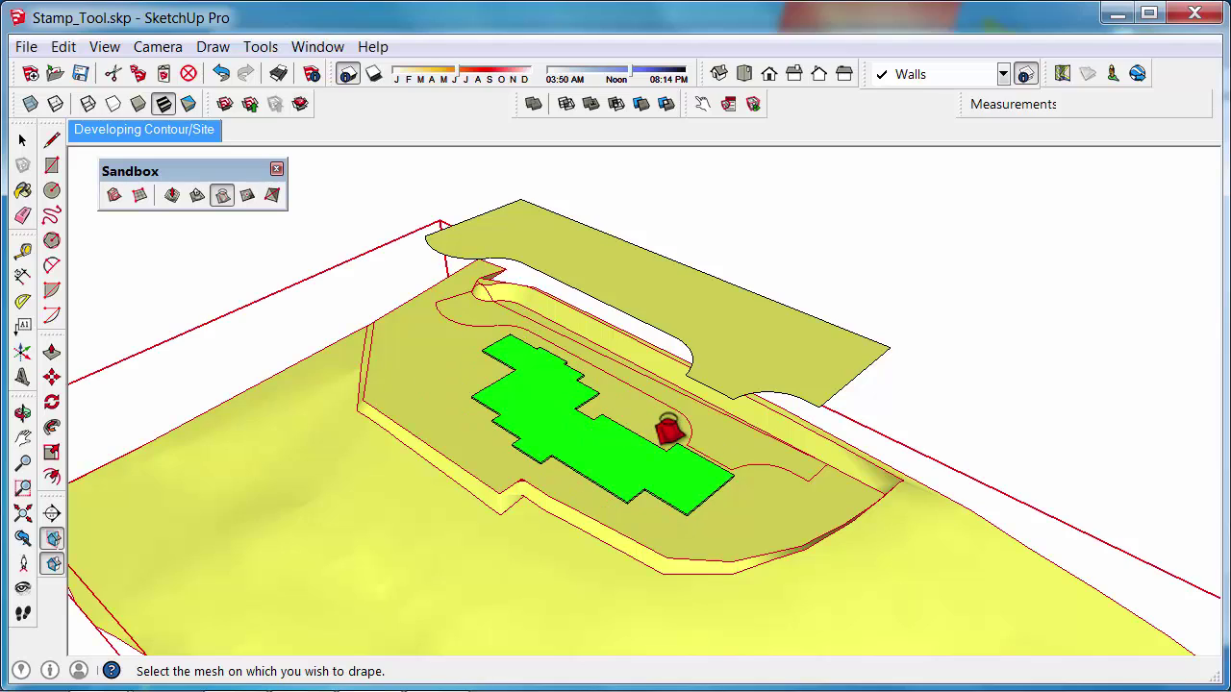
pyautogui.click(669, 427)
pyautogui.click(23, 141)
# Examine the old and new draped driveway outlines around the building slab and embankment from several angles.
pyautogui.scroll(8, 752, 503)
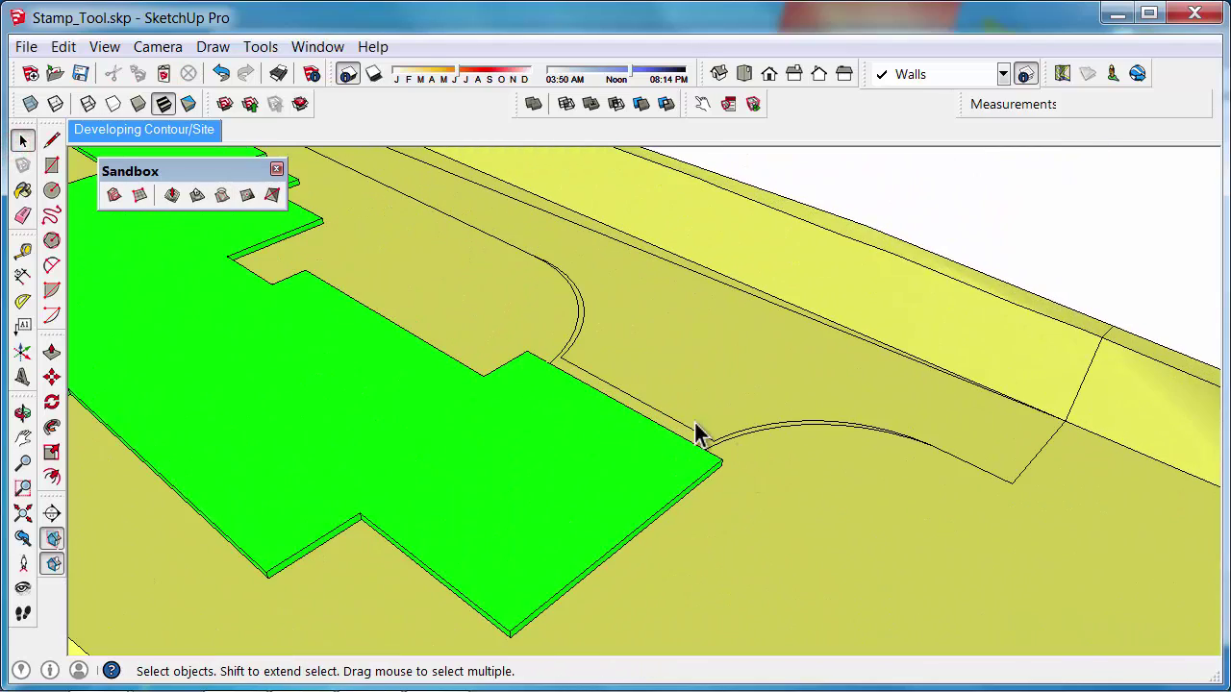
pyautogui.moveTo(701, 431); pyautogui.dragTo(702, 361, button='middle')
pyautogui.moveTo(621, 438); pyautogui.dragTo(748, 294, button='middle')
pyautogui.scroll(-3, 701, 366)
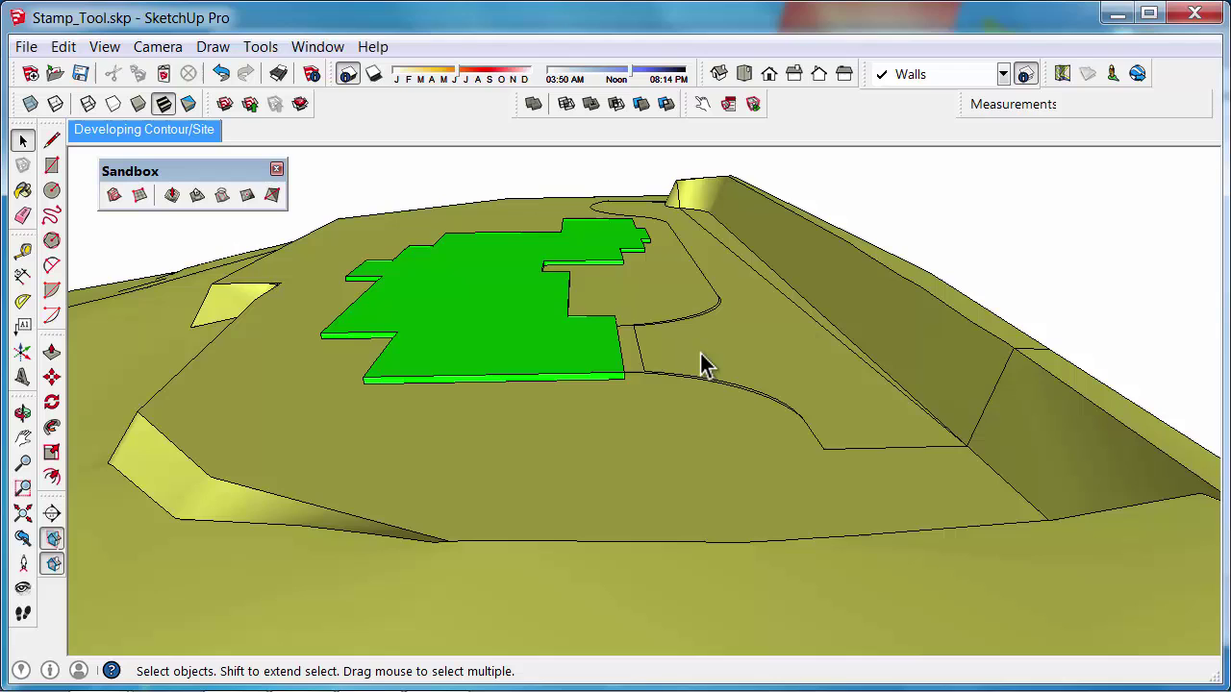
pyautogui.click(707, 358)
pyautogui.scroll(3, 757, 367)
pyautogui.moveTo(731, 346); pyautogui.dragTo(301, 311, button='middle')
pyautogui.scroll(-2, 696, 337)
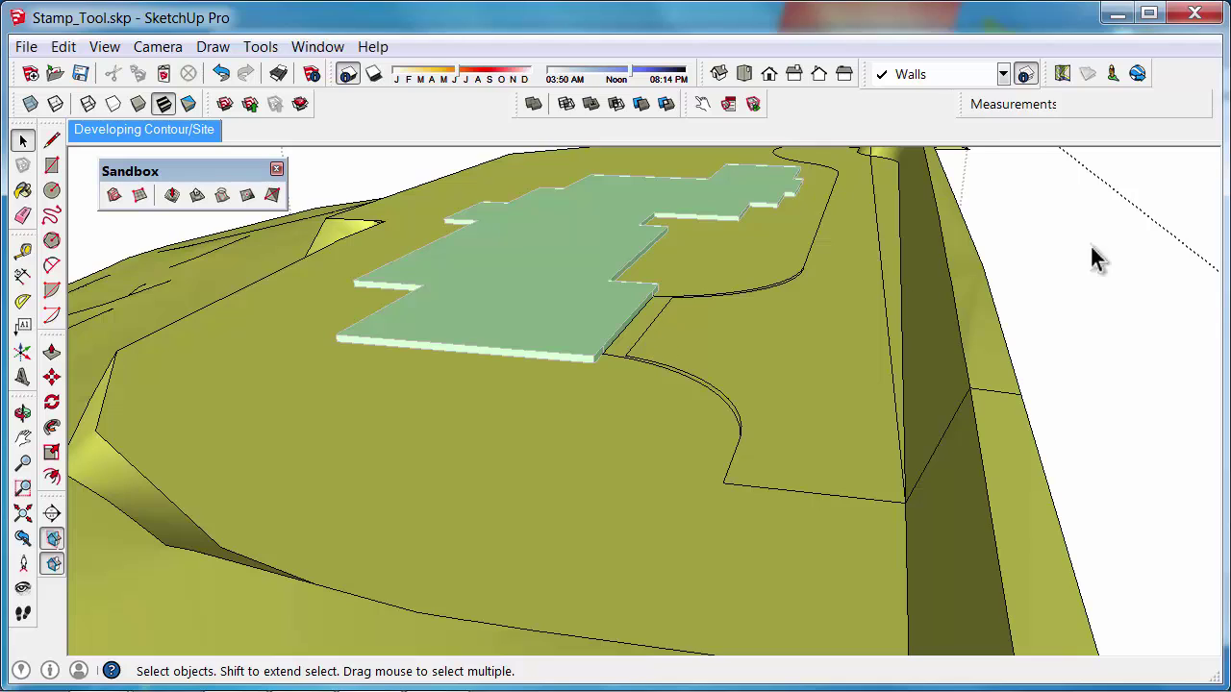
pyautogui.click(1148, 188)
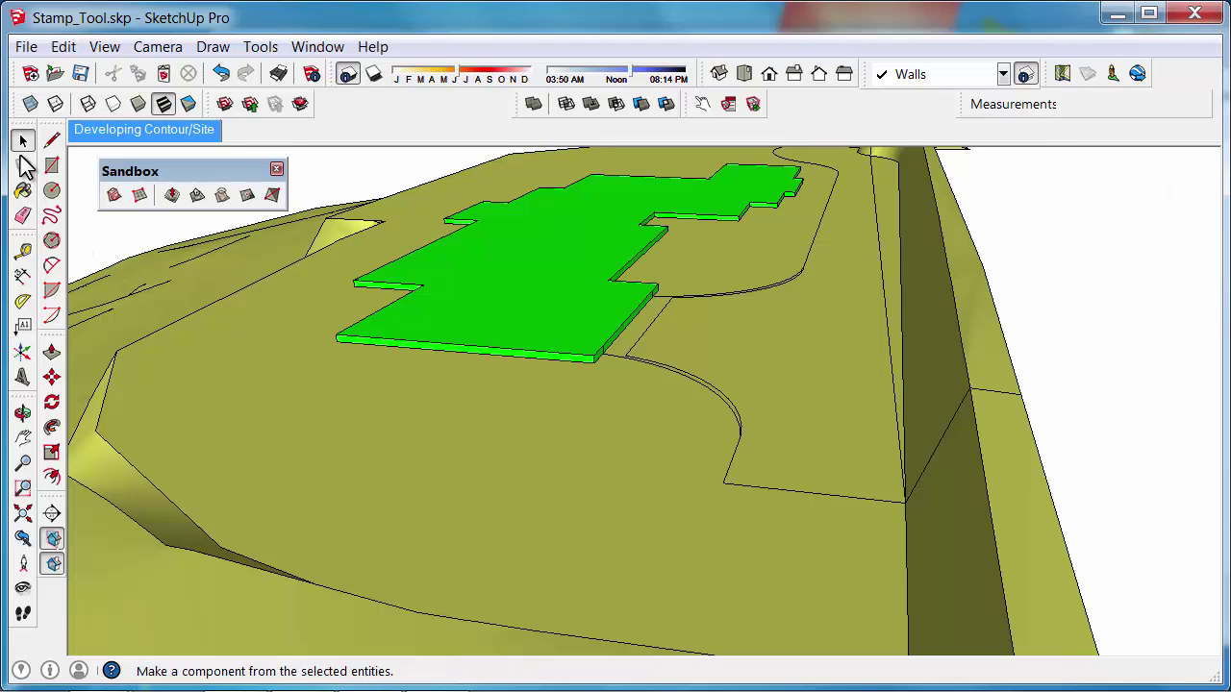
# Open the terrain group and erase the duplicate inner arc of the driveway outline beside the building's near corner.
pyautogui.doubleClick(745, 420)
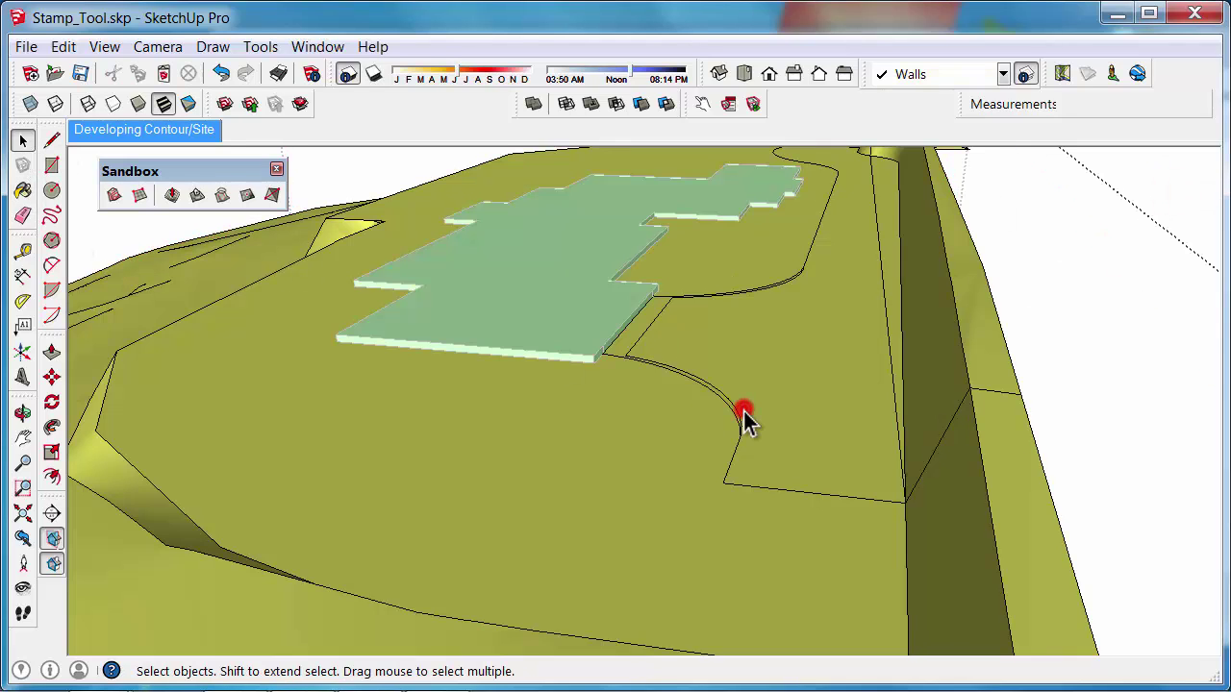
pyautogui.click(23, 217)
pyautogui.scroll(5, 620, 344)
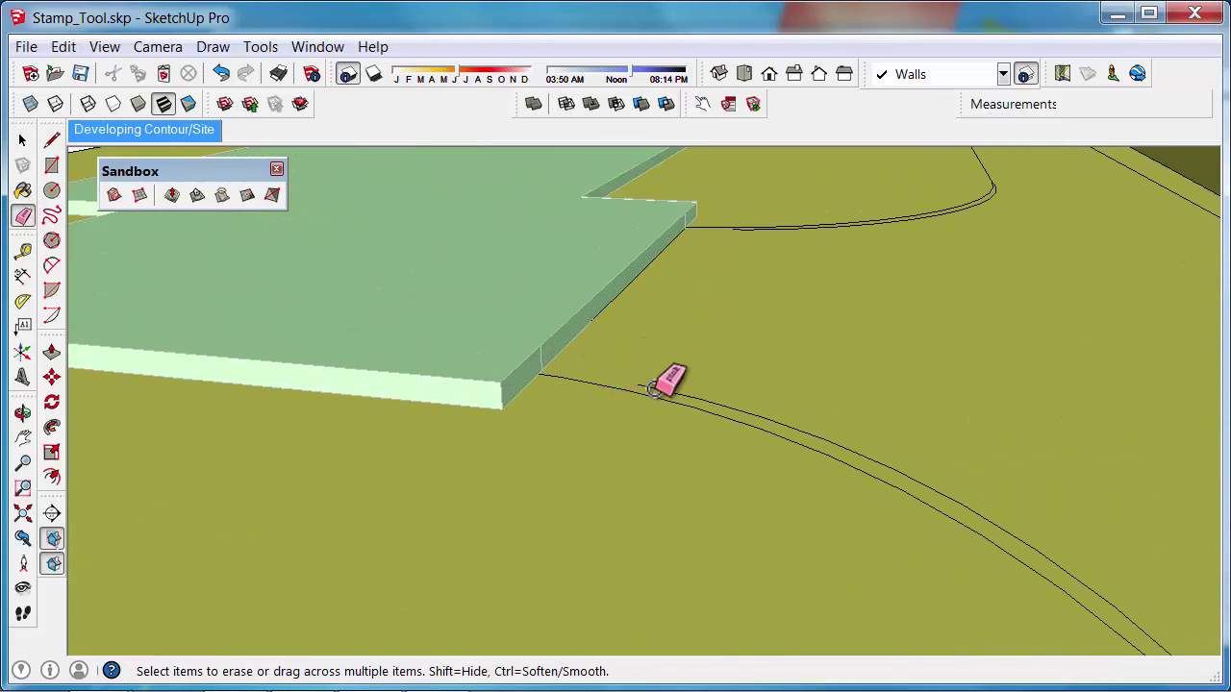
pyautogui.moveTo(685, 397)
pyautogui.mouseDown()
pyautogui.moveTo(736, 404)
pyautogui.moveTo(964, 515)
pyautogui.mouseUp()
pyautogui.moveTo(965, 514)
pyautogui.mouseDown(button='middle')
pyautogui.moveTo(1008, 564)
pyautogui.moveTo(907, 472)
pyautogui.moveTo(920, 467)
pyautogui.mouseUp(button='middle')
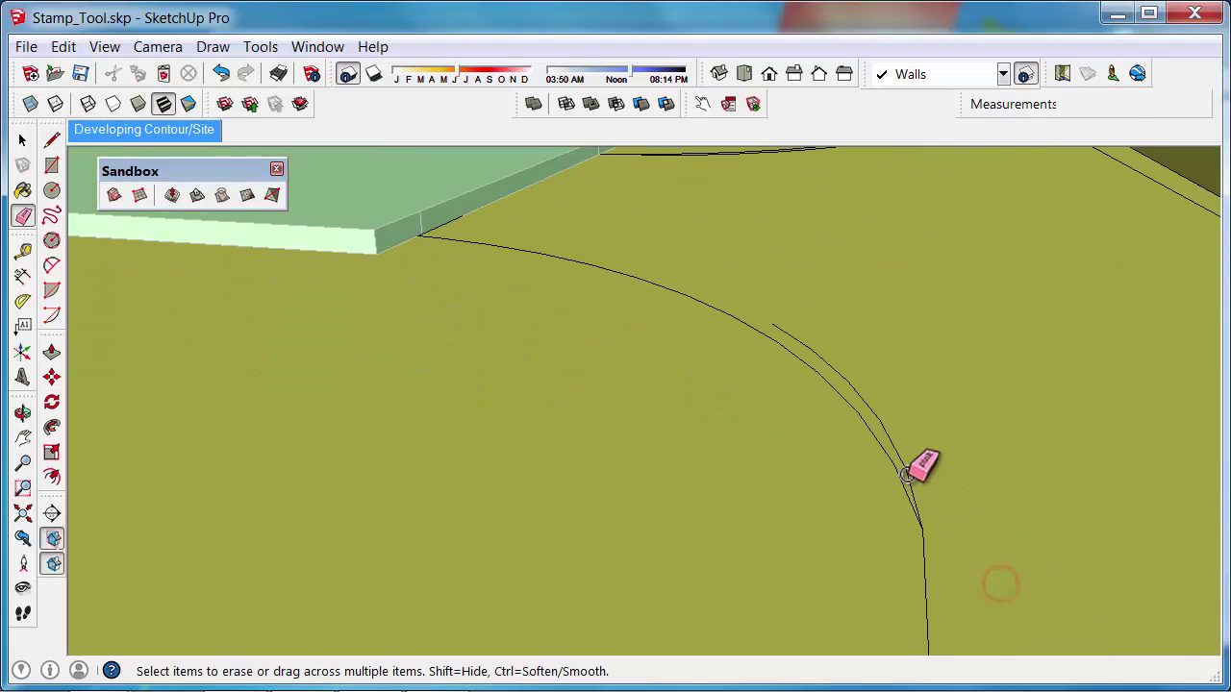
pyautogui.click(907, 472)
pyautogui.moveTo(904, 458); pyautogui.dragTo(803, 344)
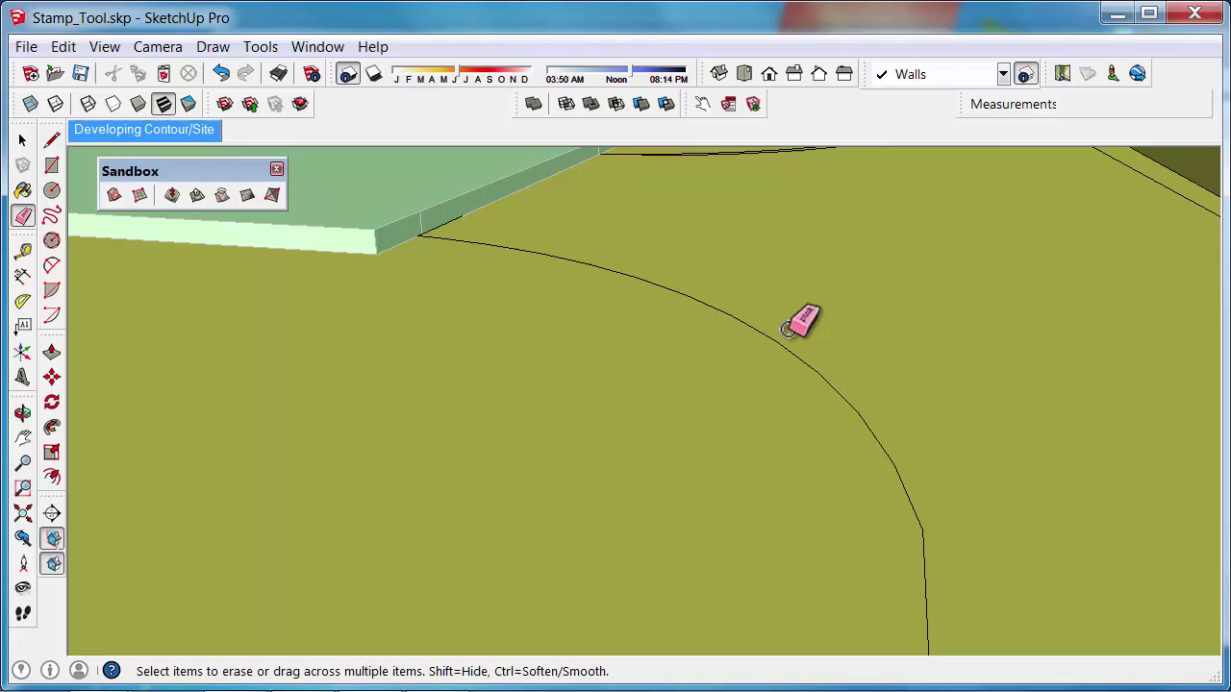
# Erase the duplicate curve of the driveway outline on the other side of the garage opening.
pyautogui.moveTo(788, 330)
pyautogui.mouseDown(button='middle')
pyautogui.moveTo(704, 163)
pyautogui.moveTo(713, 211)
pyautogui.moveTo(577, 267)
pyautogui.mouseUp(button='middle')
pyautogui.moveTo(580, 265); pyautogui.dragTo(770, 260)
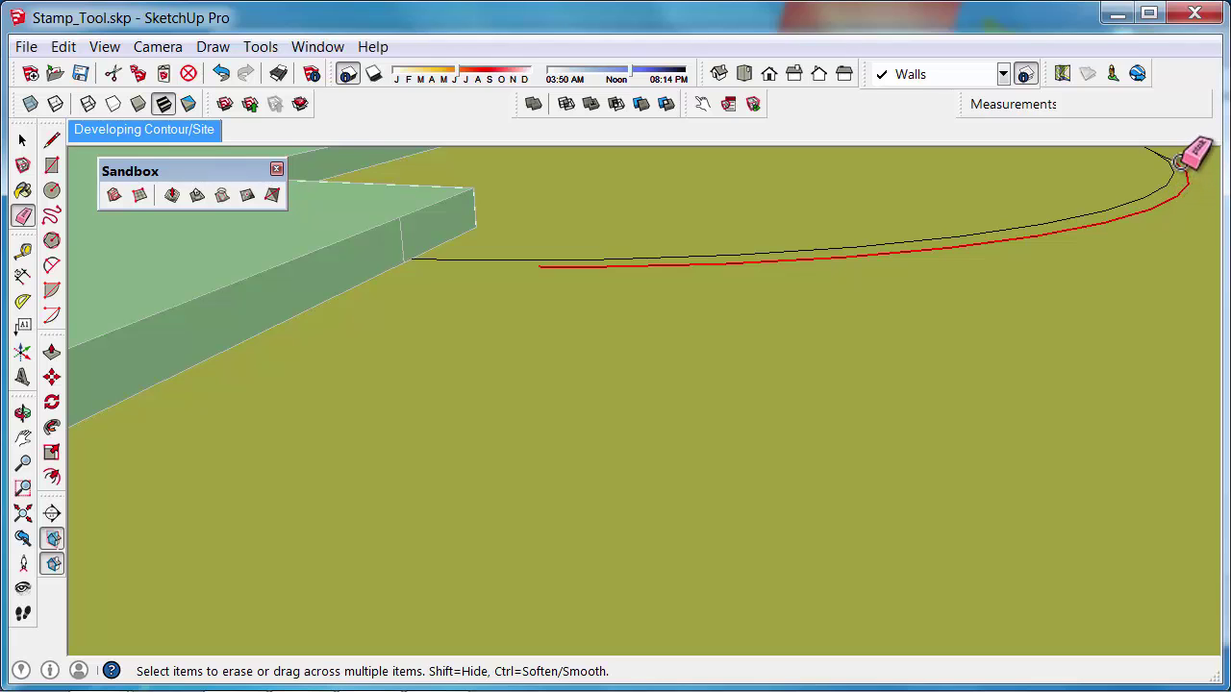
pyautogui.moveTo(1175, 161); pyautogui.dragTo(1177, 159)
pyautogui.moveTo(1177, 159)
pyautogui.mouseDown(button='middle')
pyautogui.moveTo(431, 442)
pyautogui.moveTo(610, 332)
pyautogui.moveTo(624, 280)
pyautogui.moveTo(843, 263)
pyautogui.moveTo(590, 269)
pyautogui.moveTo(709, 440)
pyautogui.moveTo(926, 422)
pyautogui.mouseUp(button='middle')
# Erase the leftover draped lines crossing the embankment slope at both ends of the driveway.
pyautogui.click(929, 411)
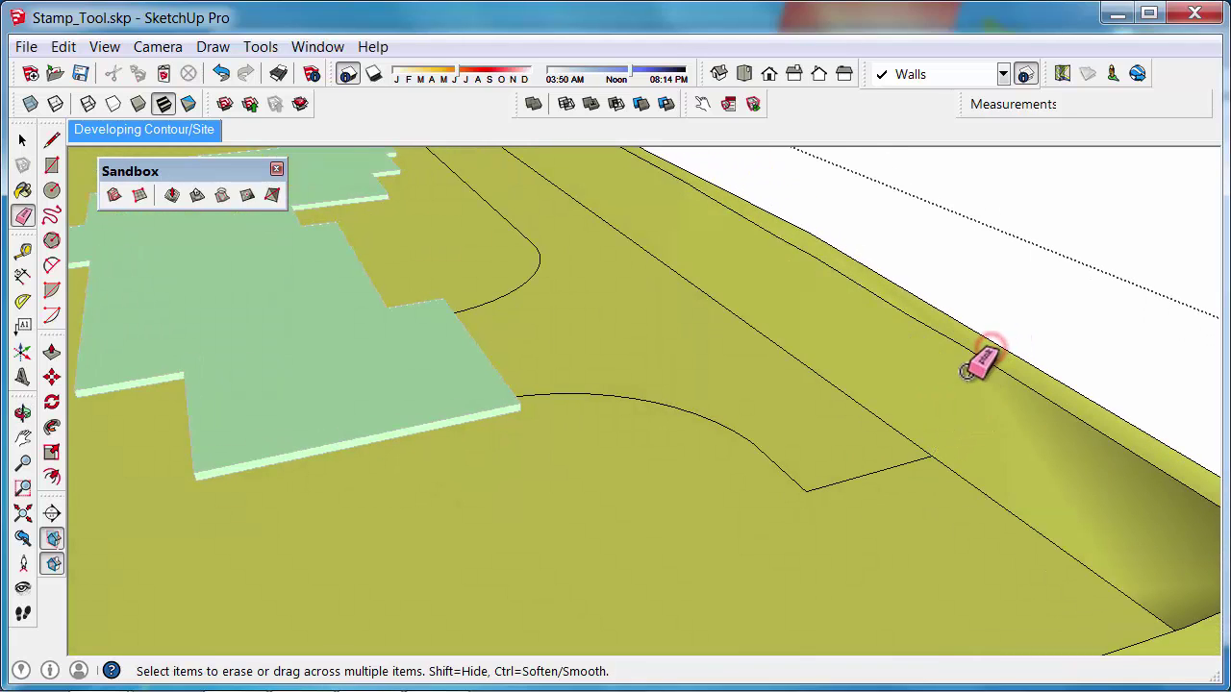
pyautogui.click(969, 373)
pyautogui.scroll(2, 981, 353)
pyautogui.moveTo(994, 356)
pyautogui.mouseDown(button='middle')
pyautogui.moveTo(1112, 541)
pyautogui.moveTo(511, 277)
pyautogui.mouseUp(button='middle')
pyautogui.press('e')
pyautogui.moveTo(456, 356)
pyautogui.mouseDown(button='middle')
pyautogui.moveTo(96, 407)
pyautogui.moveTo(709, 433)
pyautogui.mouseUp(button='middle')
pyautogui.scroll(1, 697, 441)
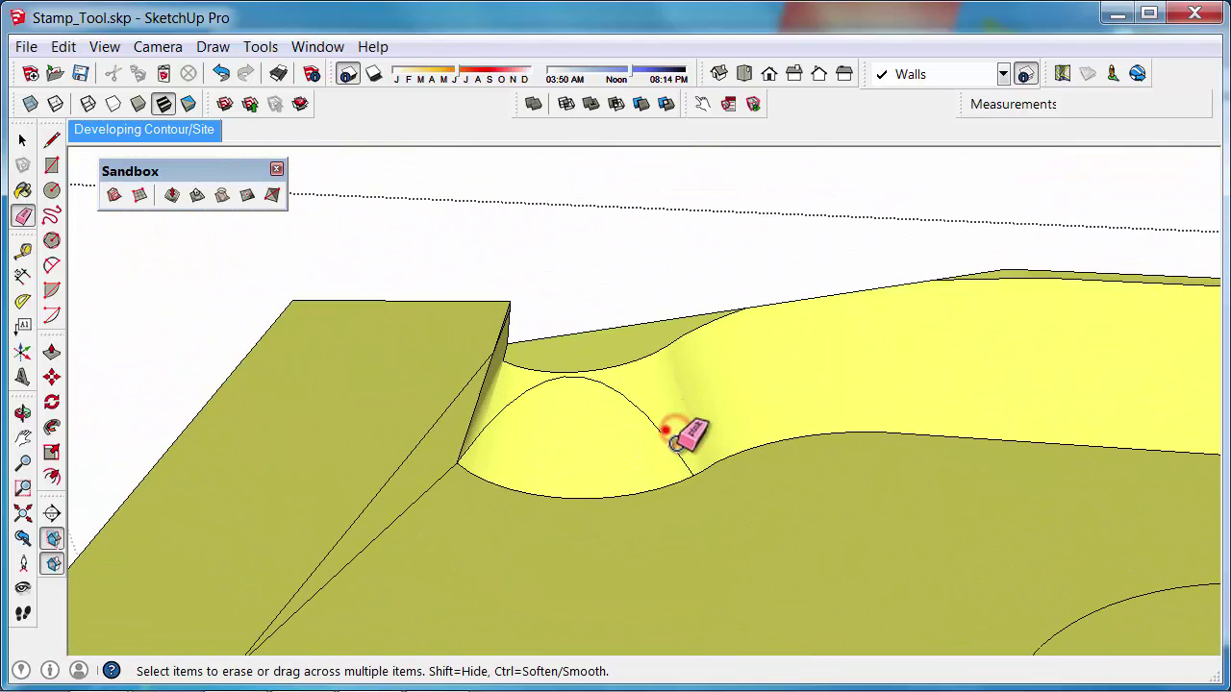
pyautogui.moveTo(655, 430)
pyautogui.mouseDown()
pyautogui.moveTo(602, 385)
pyautogui.moveTo(616, 398)
pyautogui.mouseUp()
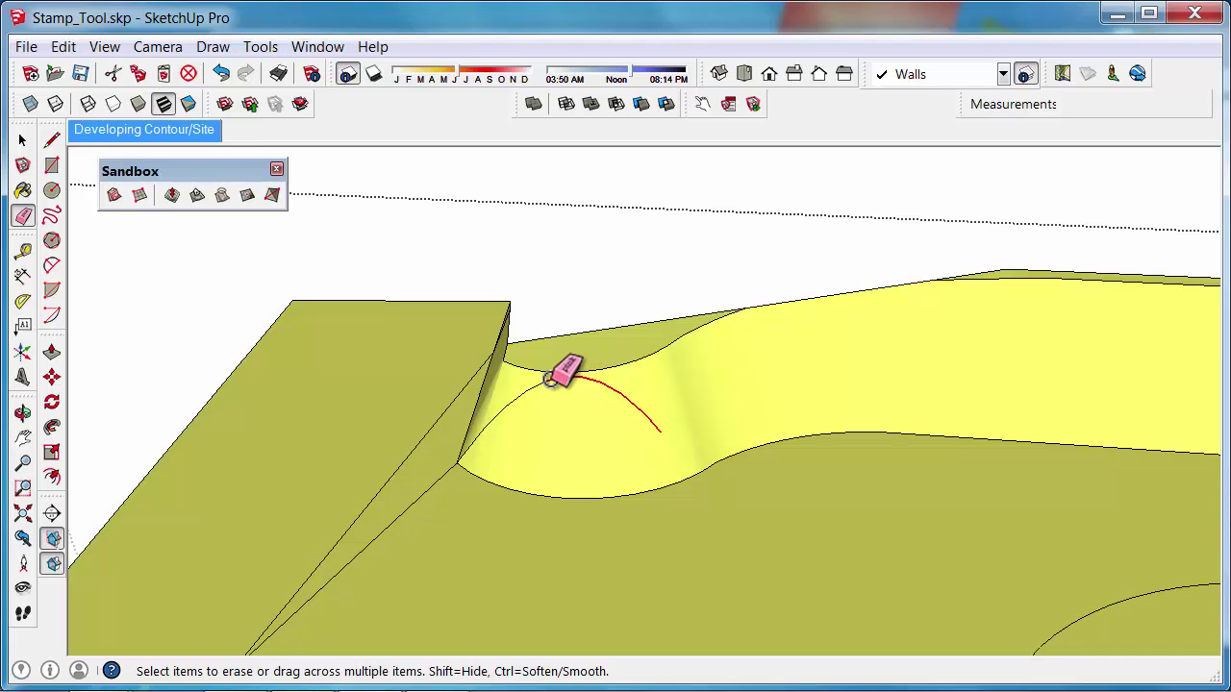
pyautogui.moveTo(478, 435); pyautogui.dragTo(544, 434)
pyautogui.moveTo(544, 433); pyautogui.dragTo(734, 439, button='middle')
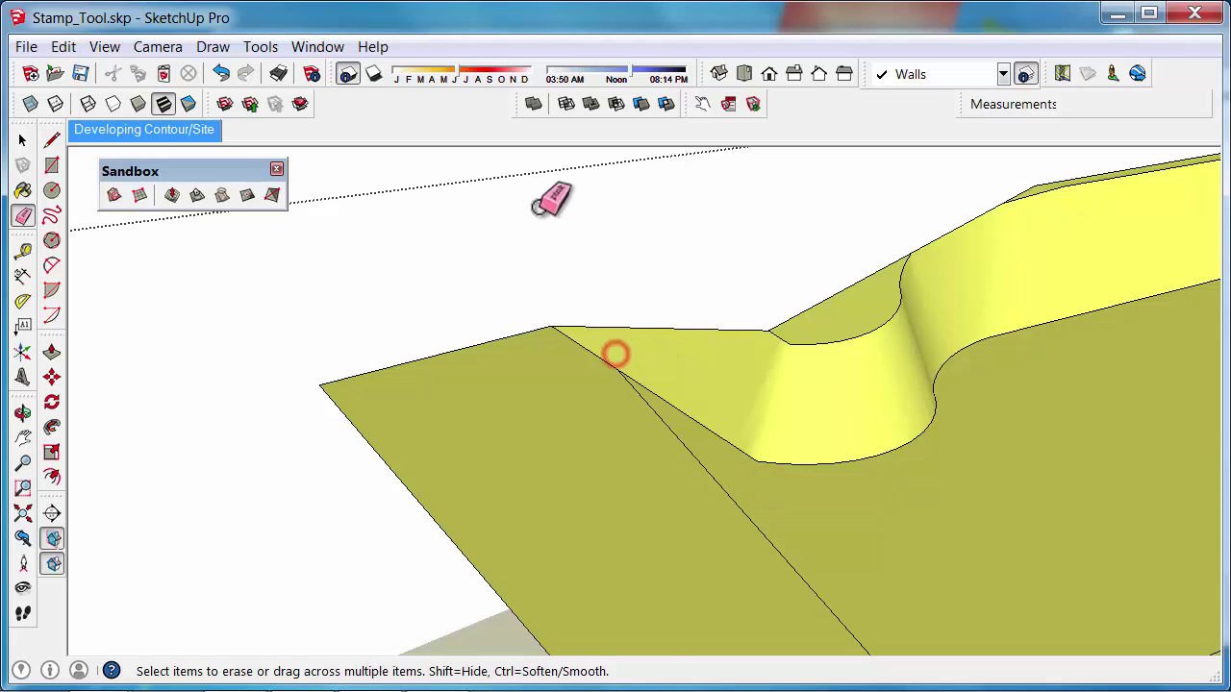
# Draw an arc with a bulge of about 237 mm from the end of the driveway's entrance curve to the terrain's outer edge.
pyautogui.moveTo(549, 198)
pyautogui.mouseDown(button='middle')
pyautogui.moveTo(648, 310)
pyautogui.moveTo(642, 501)
pyautogui.moveTo(678, 490)
pyautogui.mouseUp(button='middle')
pyautogui.scroll(2, 637, 466)
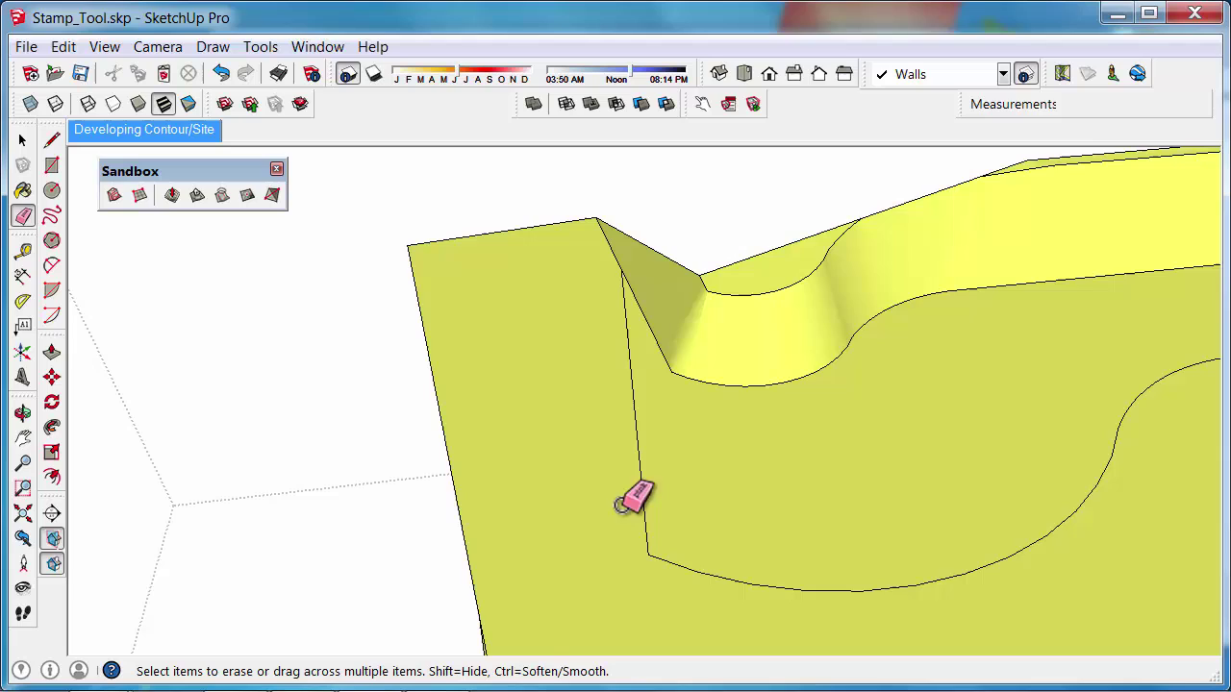
pyautogui.click(52, 267)
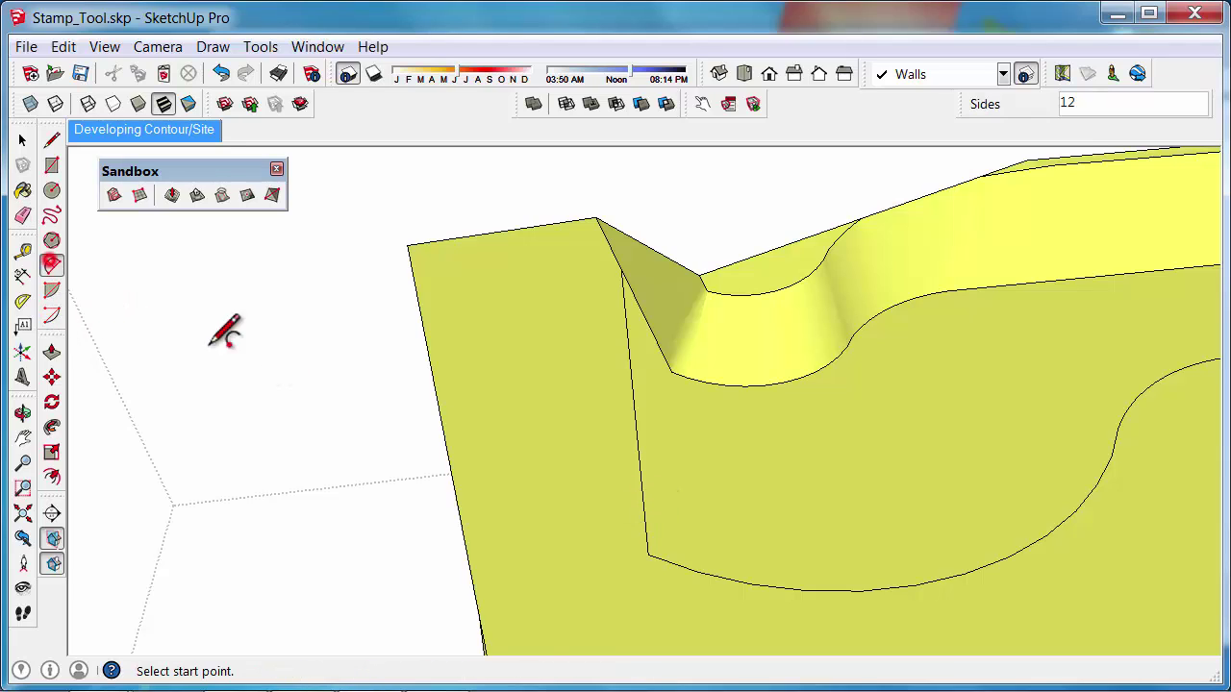
pyautogui.click(647, 553)
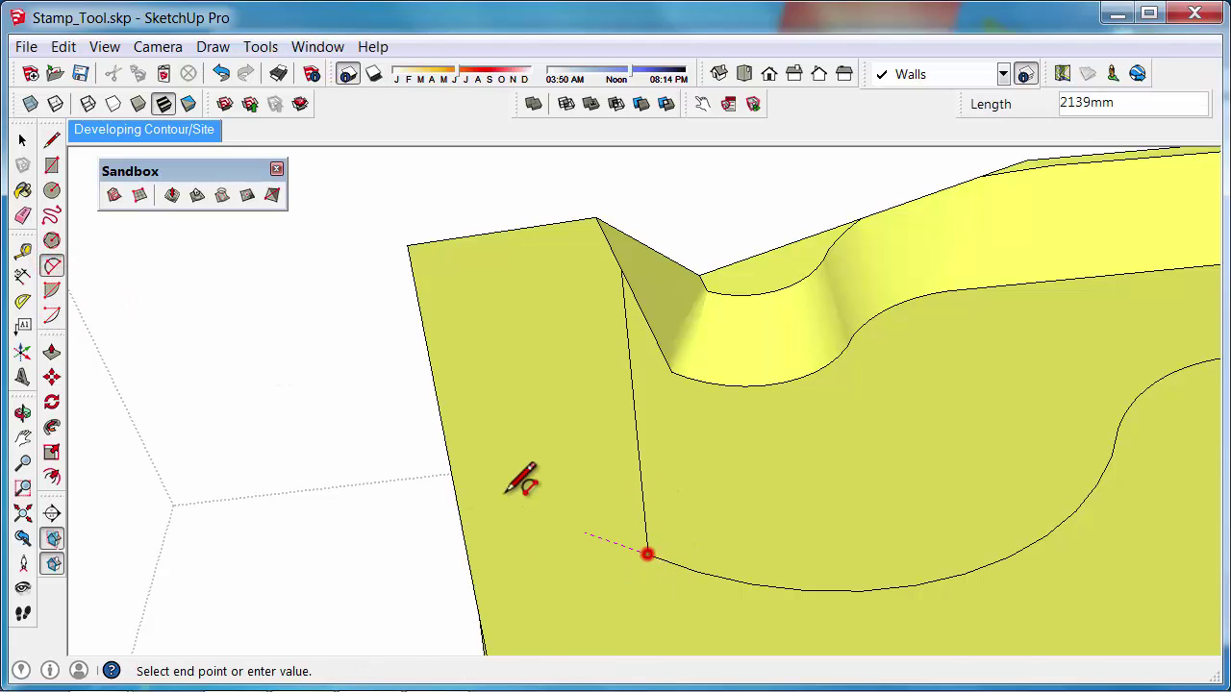
pyautogui.click(440, 421)
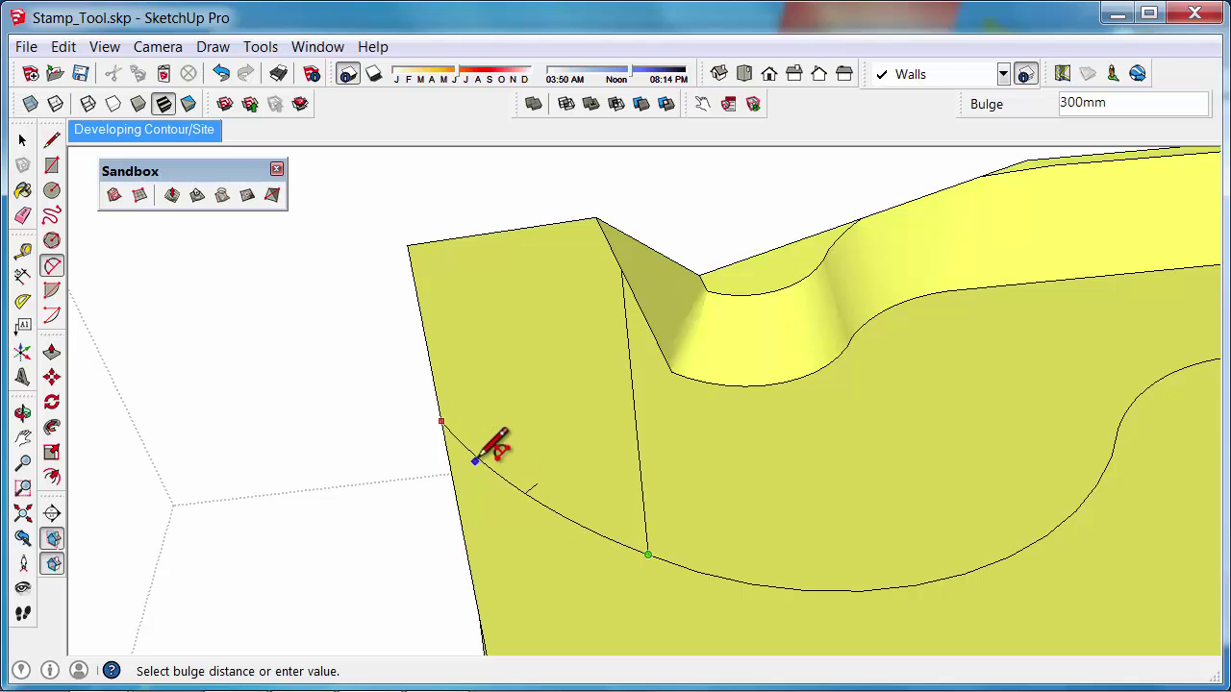
pyautogui.click(476, 457)
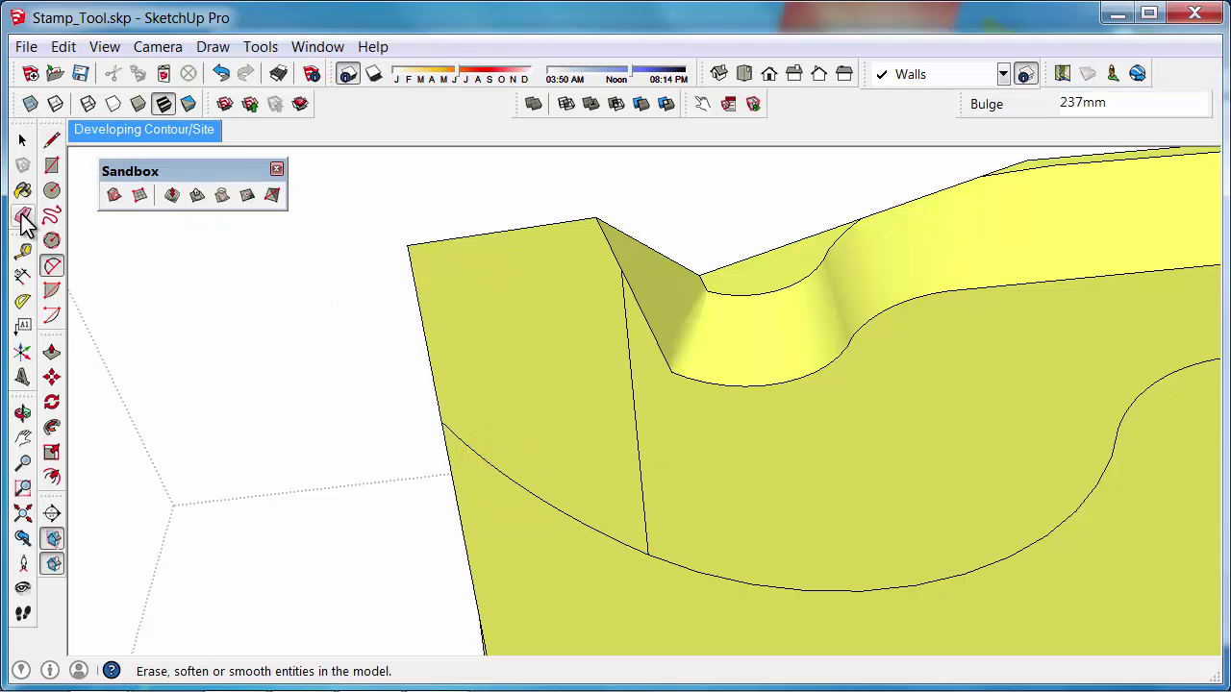
# Erase the straight line across the driveway entrance and select the joined driveway face.
pyautogui.click(23, 215)
pyautogui.moveTo(571, 407); pyautogui.dragTo(653, 426)
pyautogui.moveTo(654, 425)
pyautogui.mouseDown(button='middle')
pyautogui.moveTo(816, 357)
pyautogui.moveTo(943, 276)
pyautogui.moveTo(618, 394)
pyautogui.moveTo(708, 399)
pyautogui.moveTo(769, 346)
pyautogui.moveTo(667, 376)
pyautogui.moveTo(596, 356)
pyautogui.mouseUp(button='middle')
pyautogui.click(22, 141)
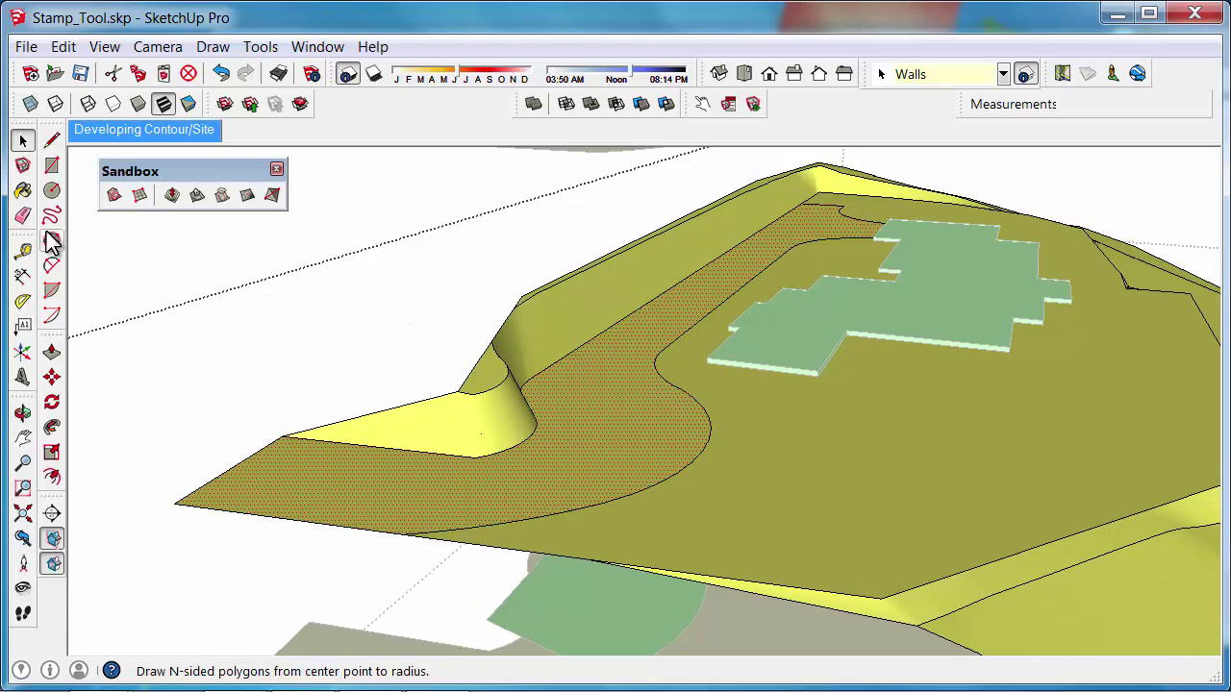
# Paint the selected driveway face with Asphalt_New from the Asphalt and Concrete materials and clear the selection.
pyautogui.click(24, 193)
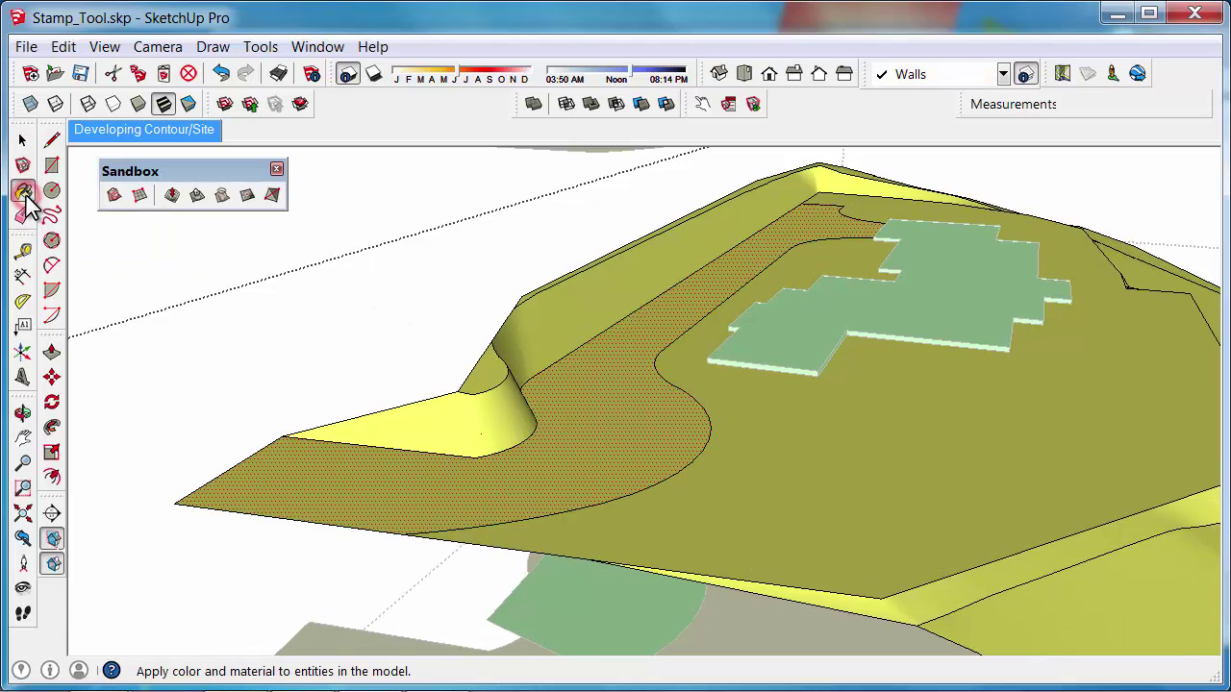
pyautogui.press('alt')
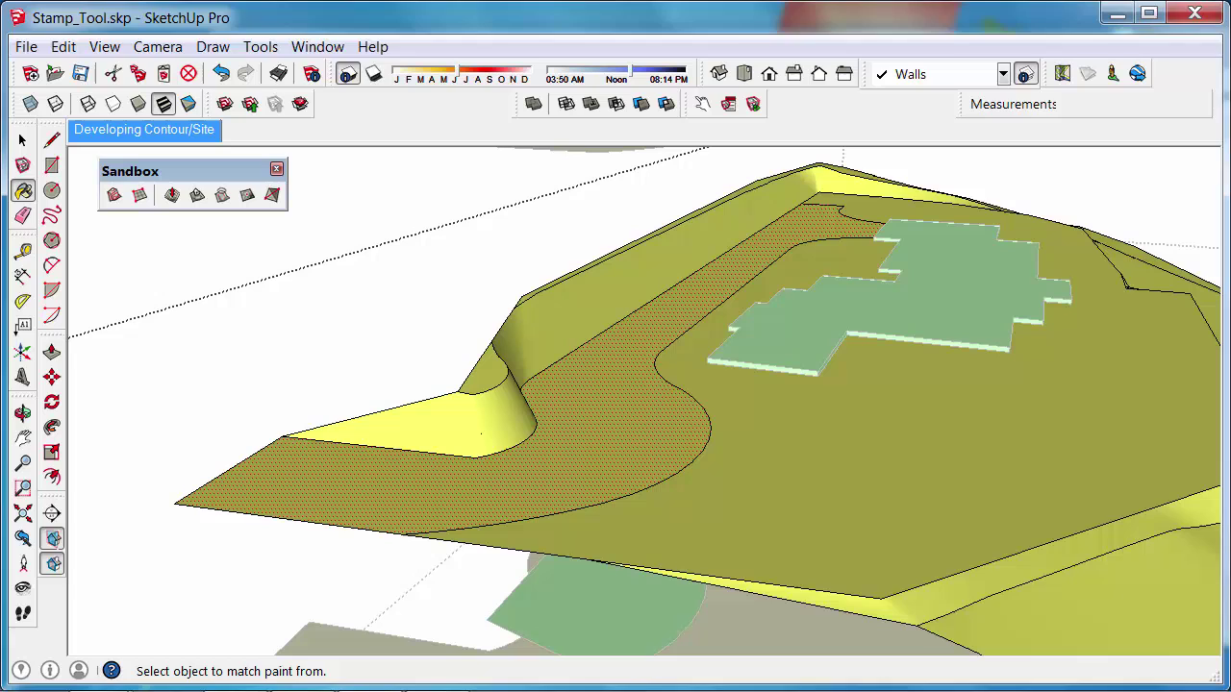
pyautogui.hotkey('ctrl', 't')
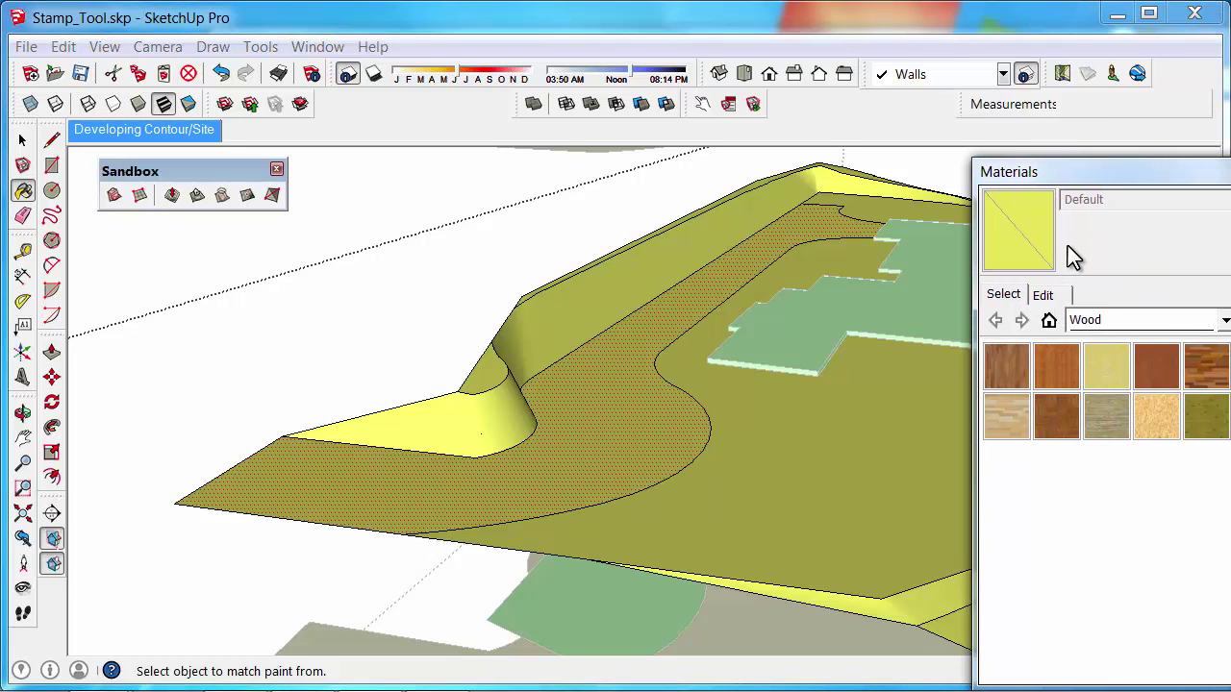
pyautogui.moveTo(1073, 179); pyautogui.dragTo(1035, 165)
pyautogui.click(1078, 315)
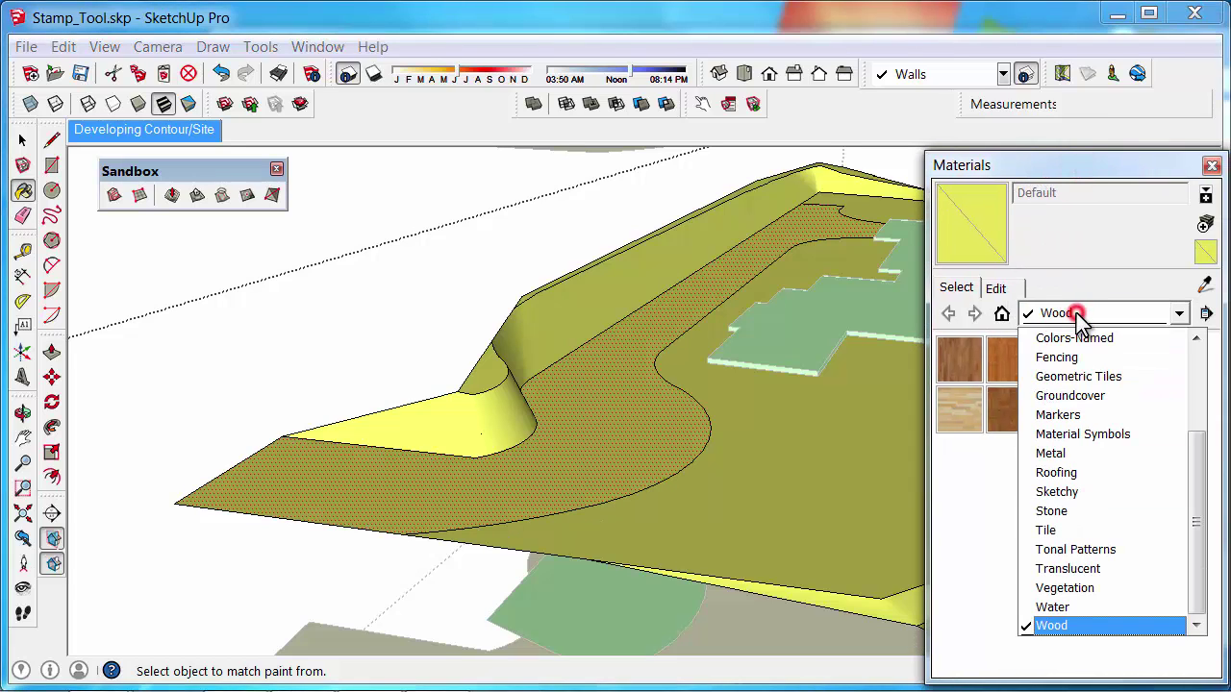
pyautogui.scroll(4, 1202, 461)
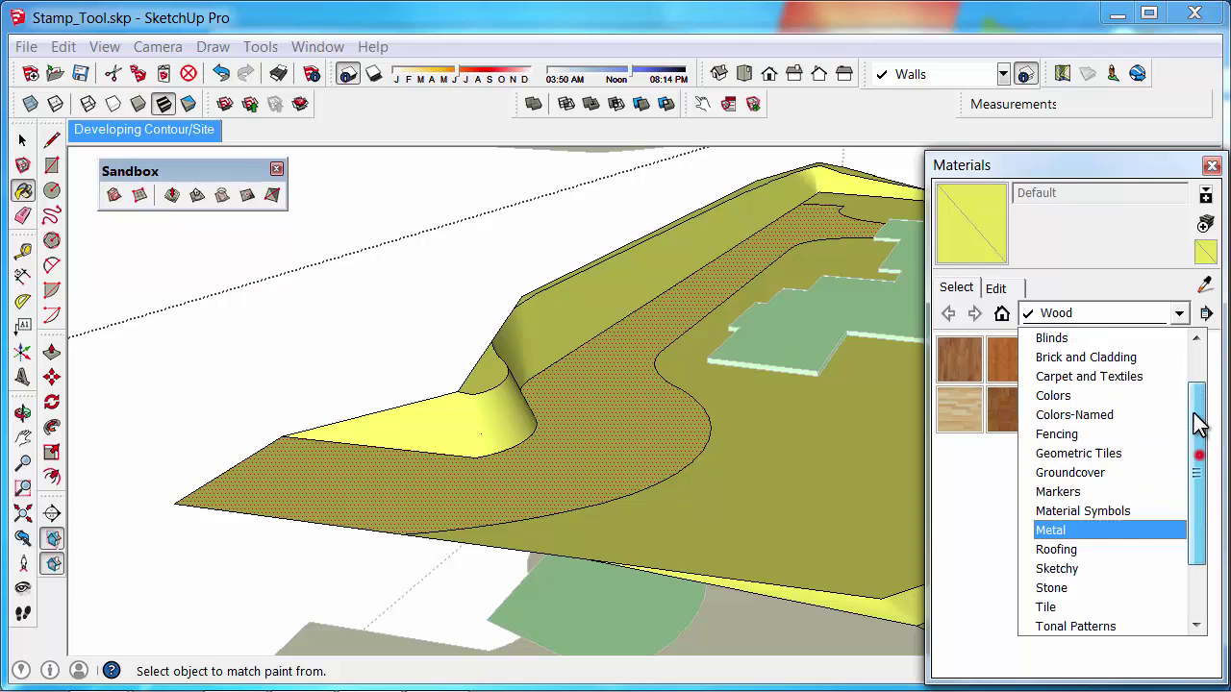
pyautogui.click(1122, 379)
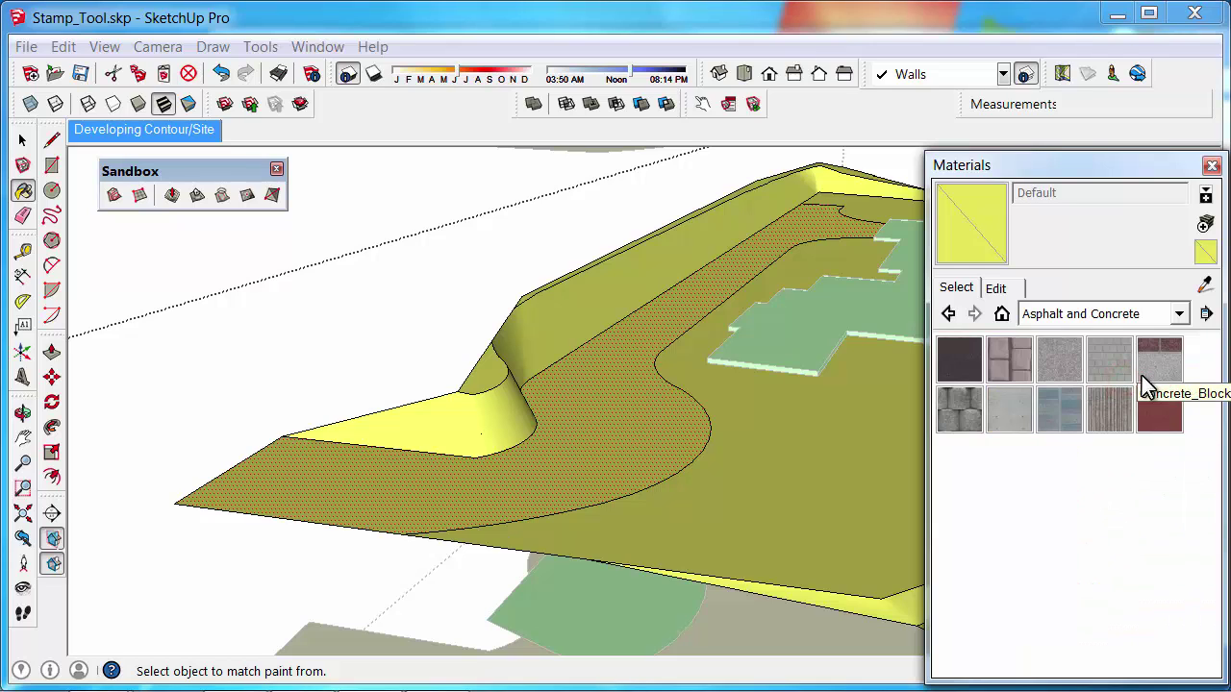
pyautogui.click(959, 361)
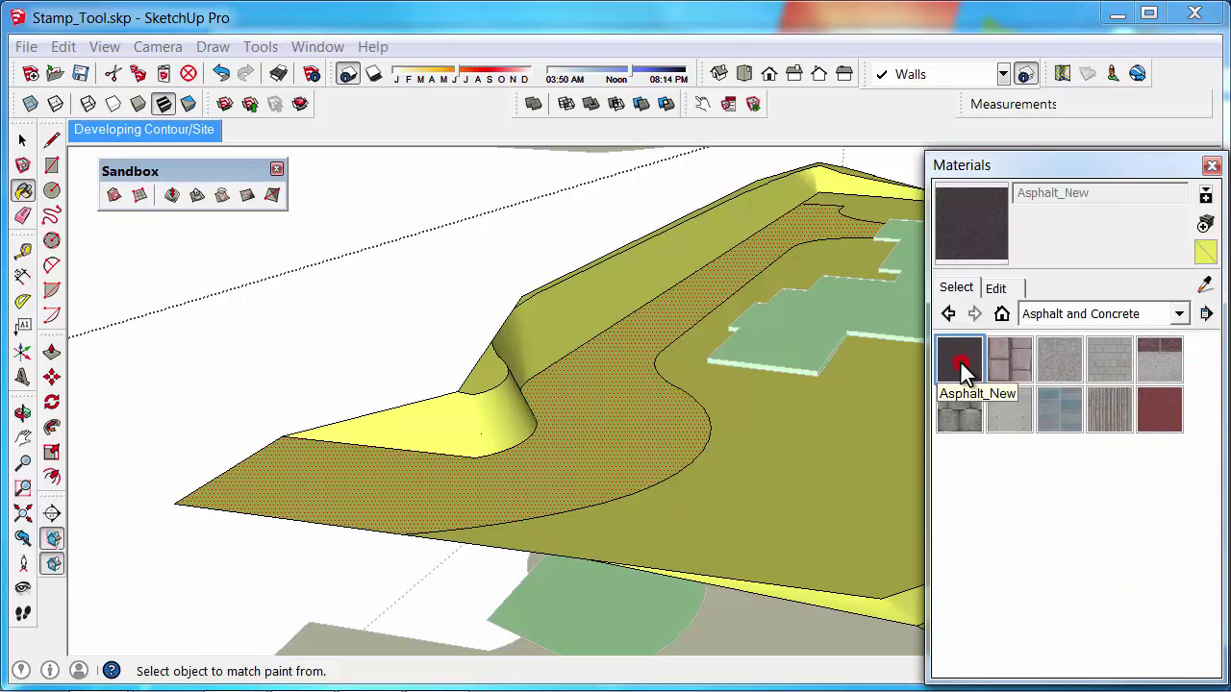
pyautogui.click(676, 423)
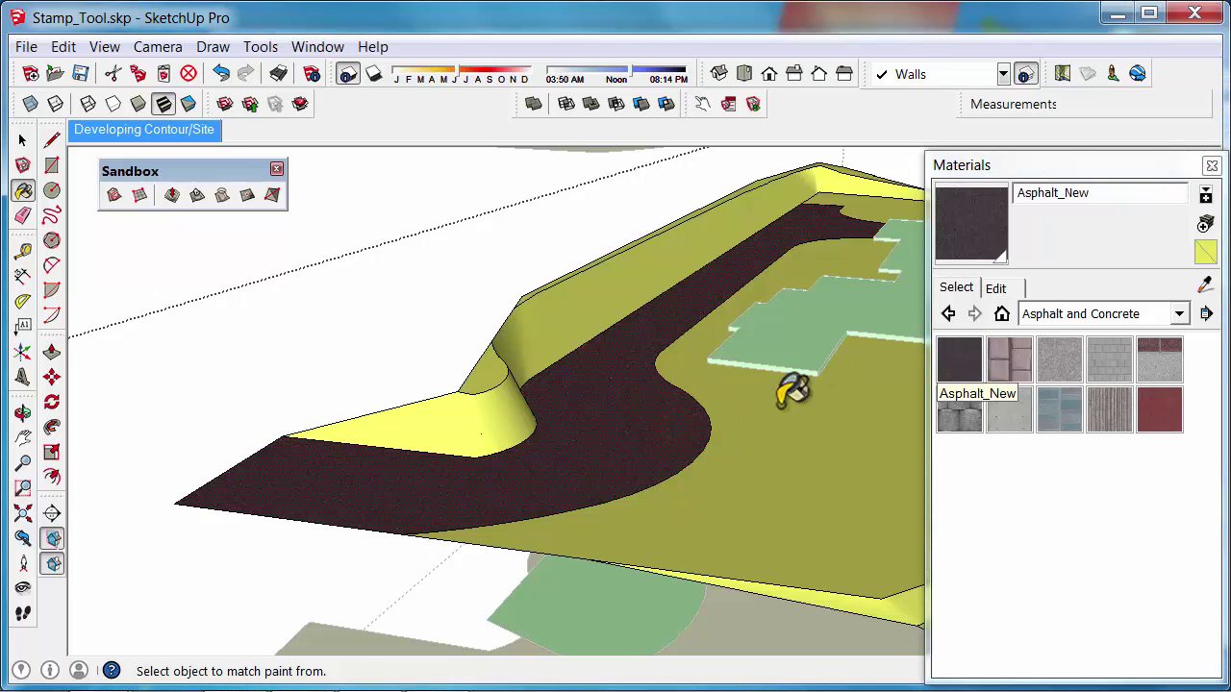
pyautogui.moveTo(775, 431); pyautogui.dragTo(558, 366, button='middle')
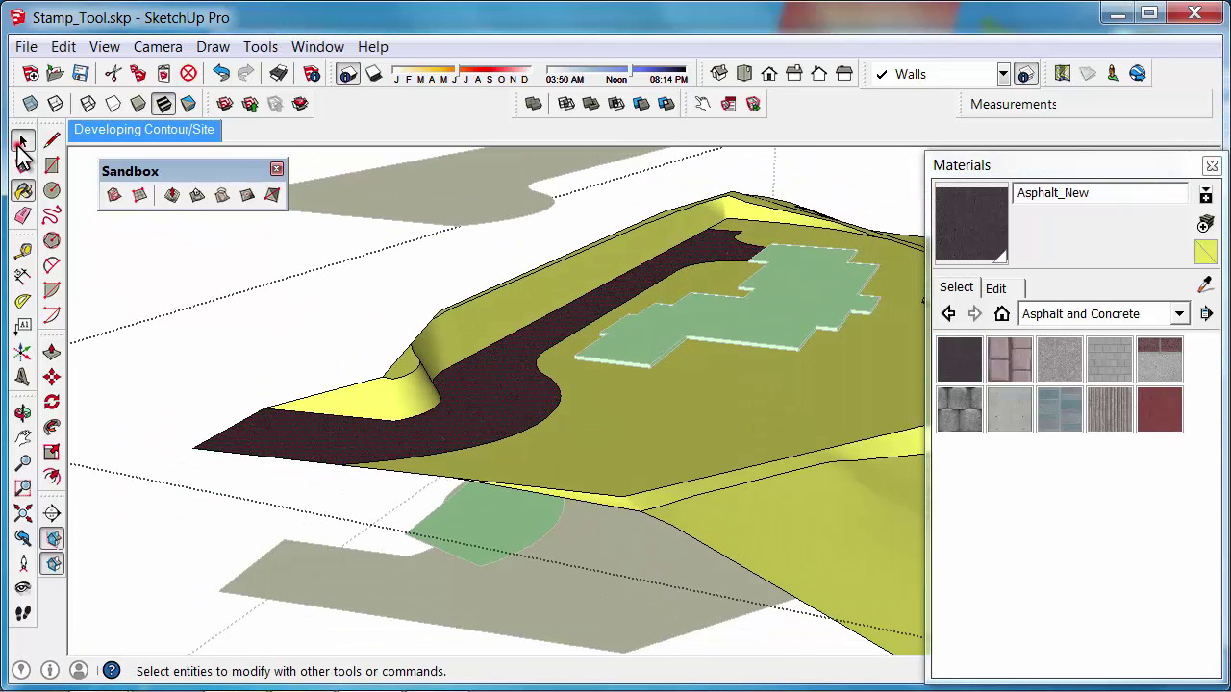
pyautogui.click(23, 141)
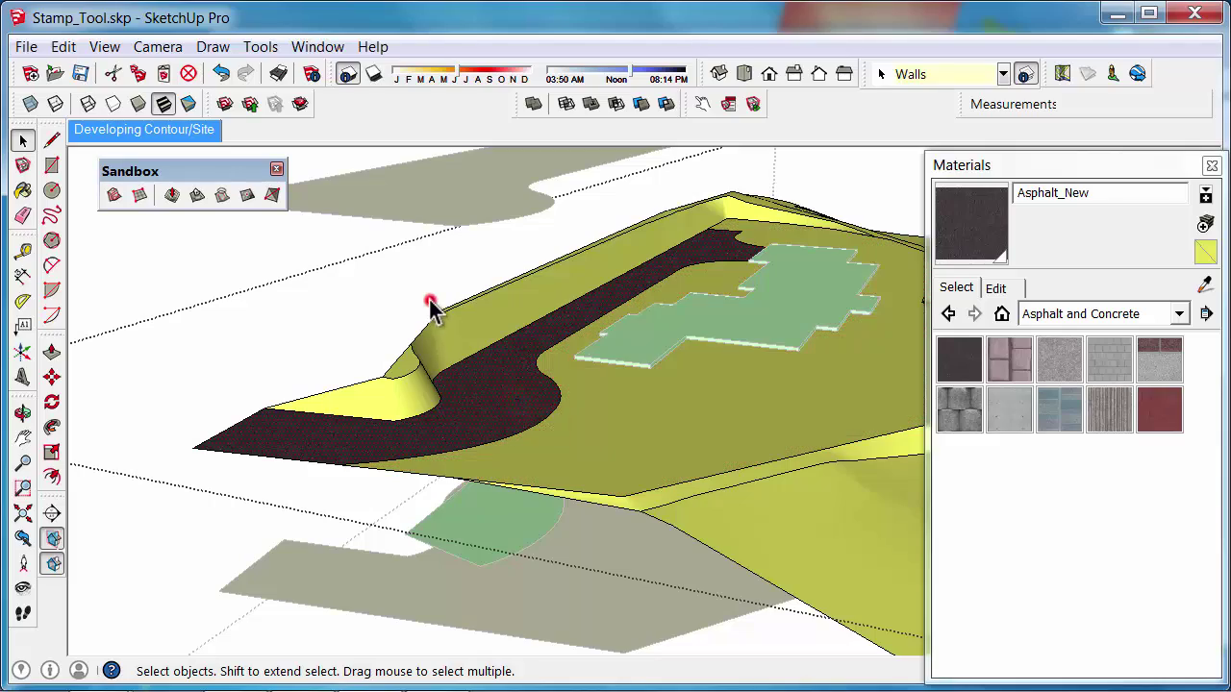
# Paint the sloping terrain and the flat pad around the building with Vegetation_Grass_Artificial from the Vegetation materials.
pyautogui.scroll(-3, 430, 308)
pyautogui.moveTo(536, 376); pyautogui.dragTo(615, 394, button='middle')
pyautogui.scroll(4, 360, 438)
pyautogui.scroll(-3, 698, 459)
pyautogui.click(1058, 315)
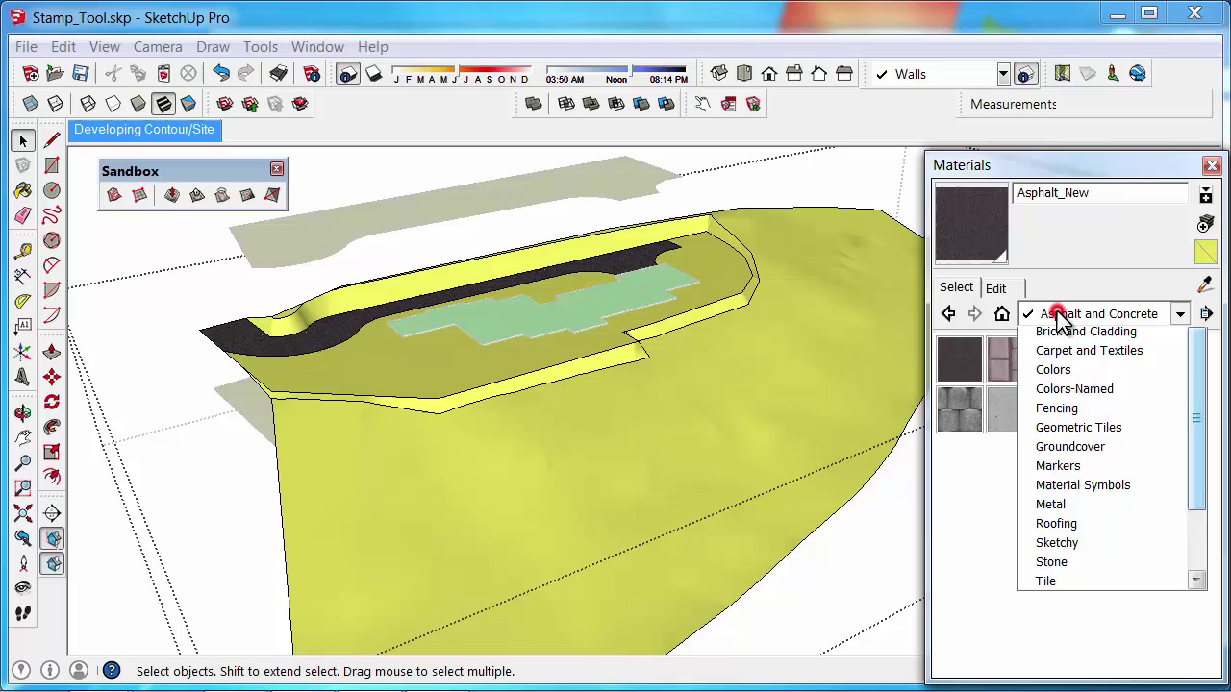
pyautogui.scroll(-1, 1118, 445)
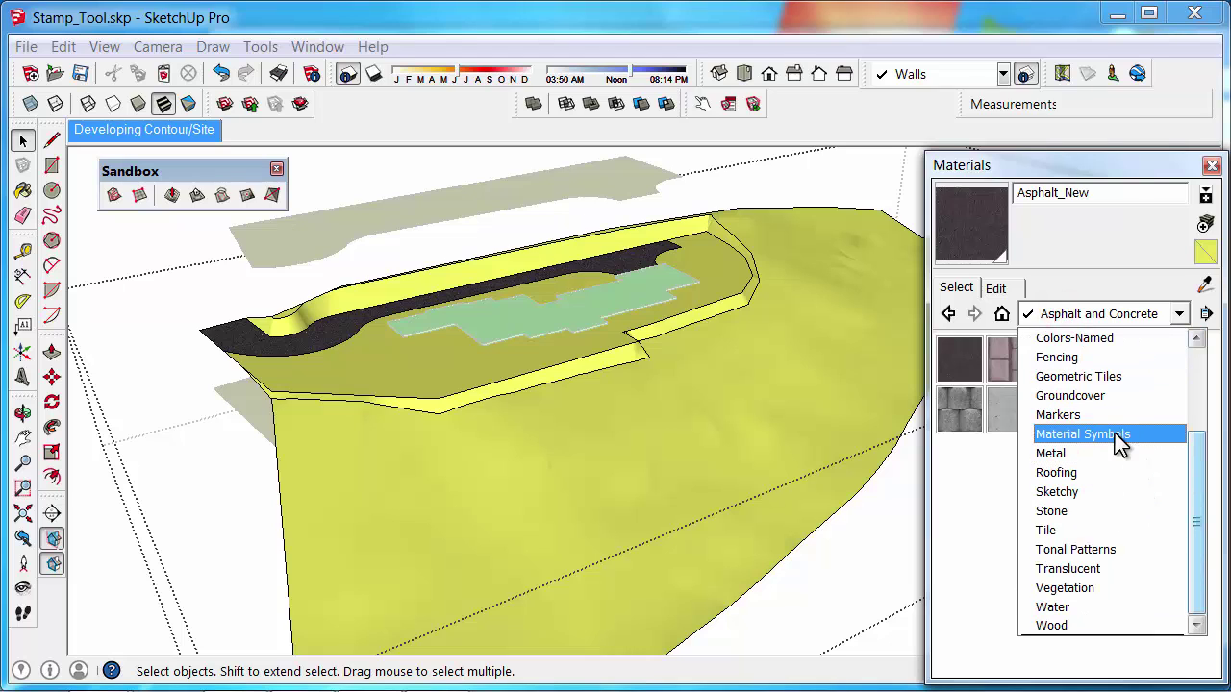
pyautogui.click(1107, 587)
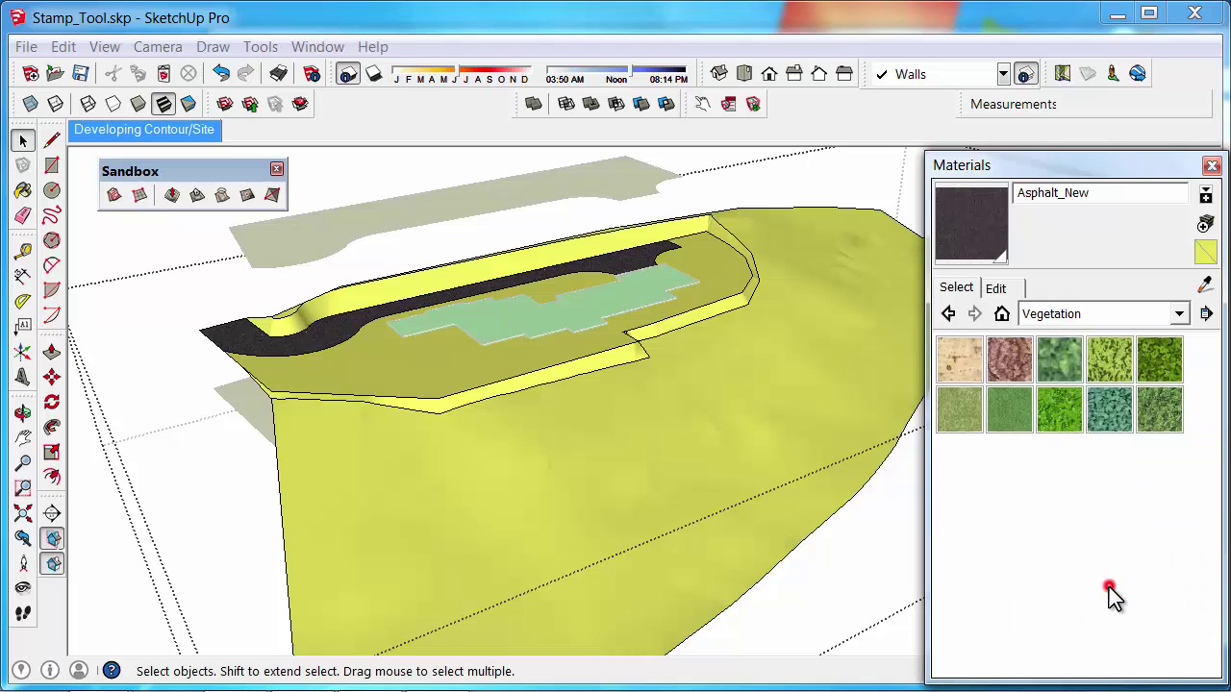
pyautogui.click(1009, 411)
pyautogui.click(758, 392)
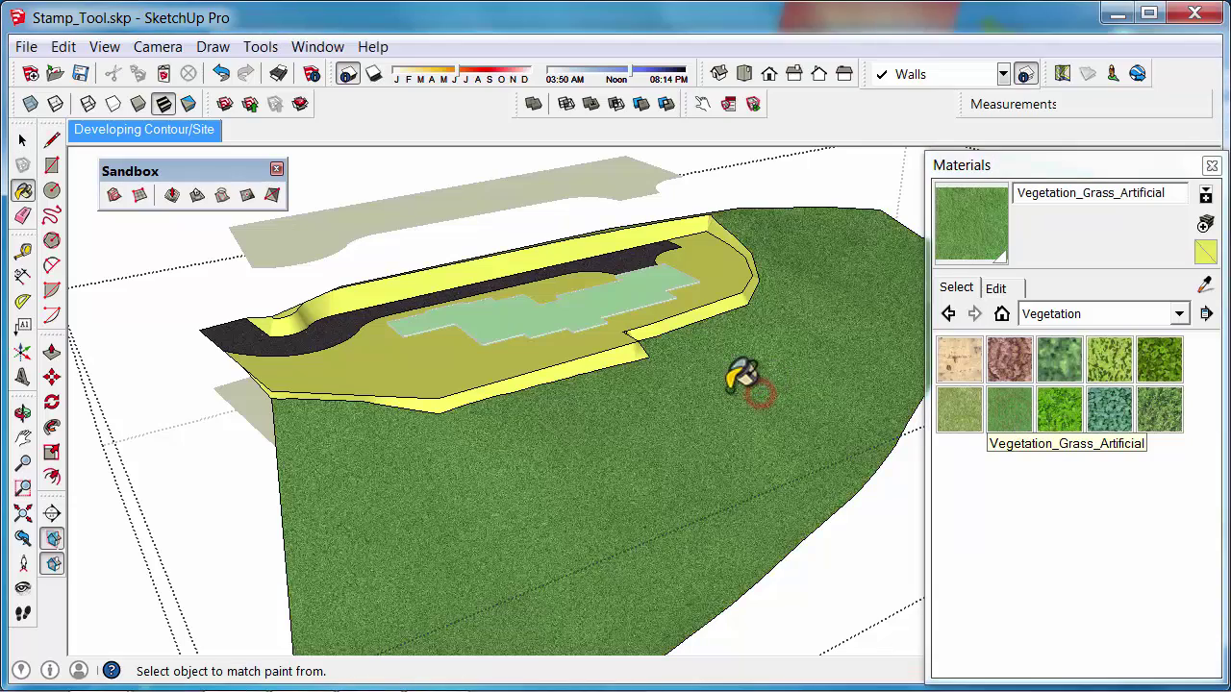
pyautogui.click(580, 336)
# Paint the embankment slopes around the building pad with Vegetation_Bark_Maple.
pyautogui.moveTo(651, 385)
pyautogui.mouseDown(button='middle')
pyautogui.moveTo(631, 398)
pyautogui.moveTo(639, 389)
pyautogui.mouseUp(button='middle')
pyautogui.click(961, 360)
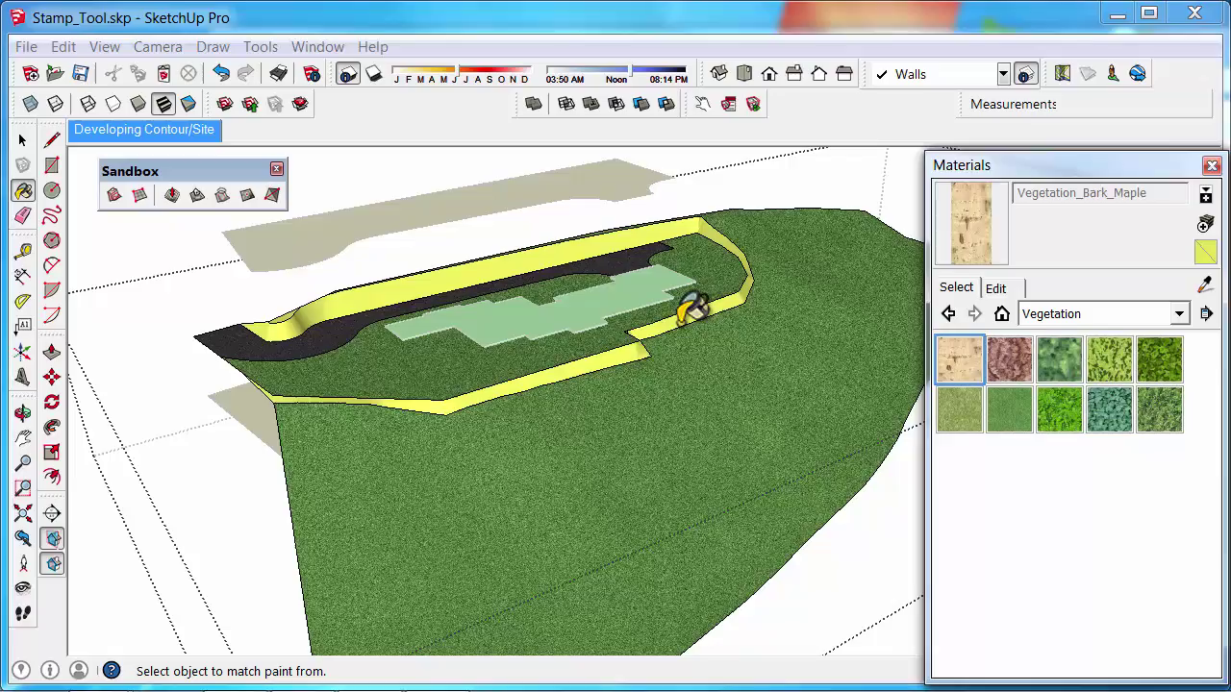
pyautogui.click(678, 323)
# Exit the terrain's editing context to return to the whole model.
pyautogui.moveTo(593, 258); pyautogui.dragTo(507, 283, button='middle')
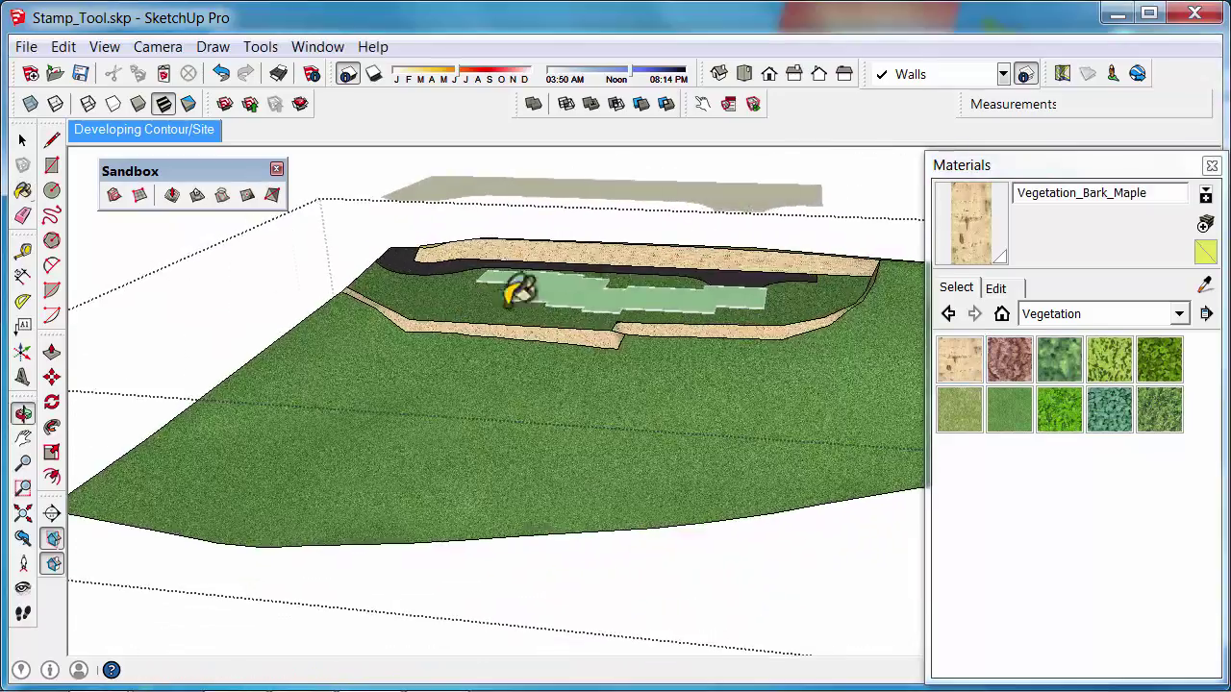
pyautogui.scroll(3, 720, 241)
pyautogui.moveTo(720, 241); pyautogui.dragTo(151, 233, button='middle')
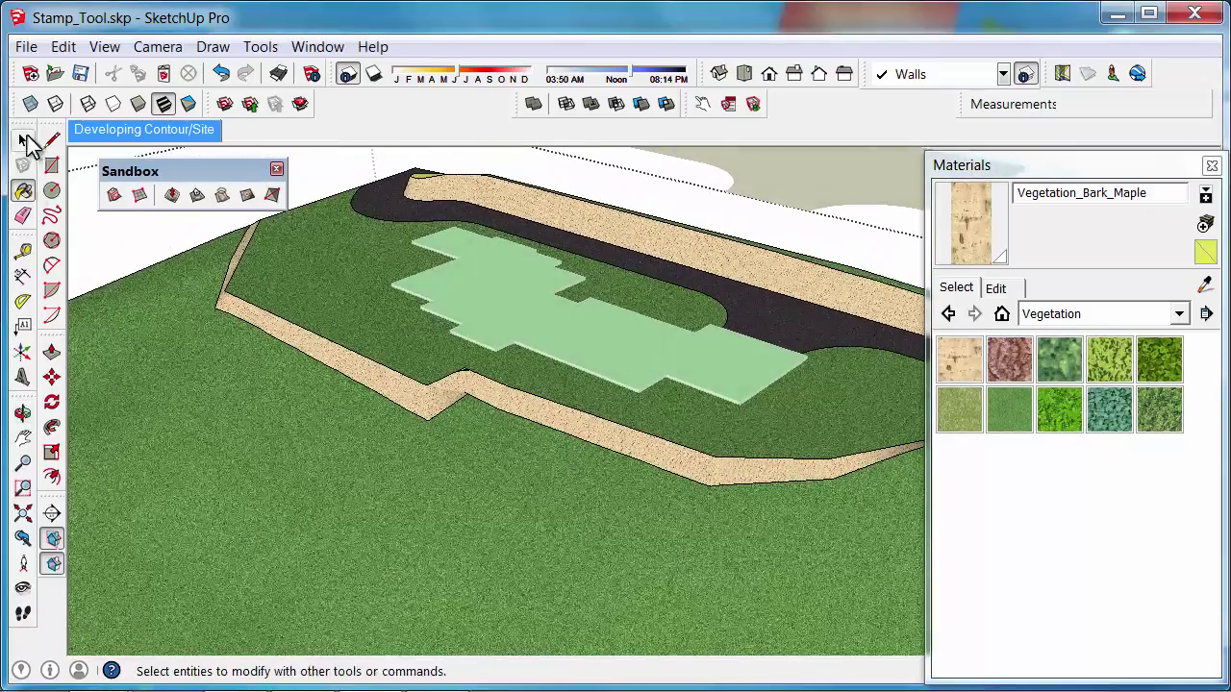
pyautogui.click(23, 141)
pyautogui.scroll(-3, 538, 394)
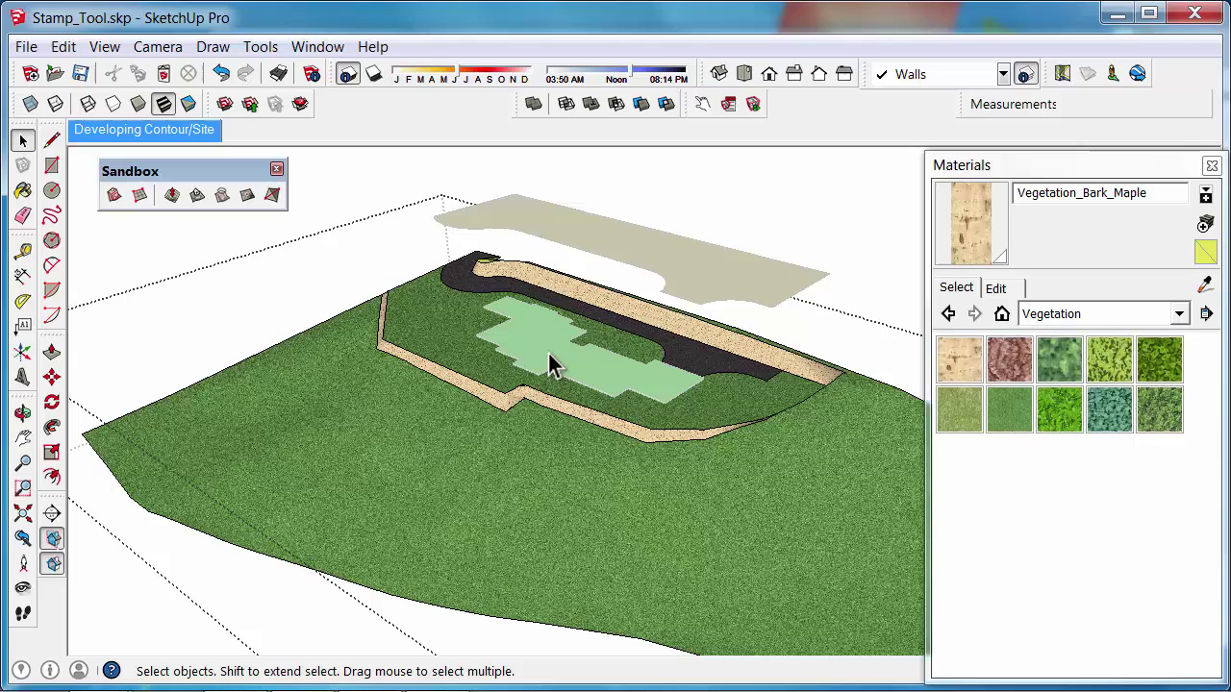
pyautogui.rightClick(385, 191)
pyautogui.click(407, 202)
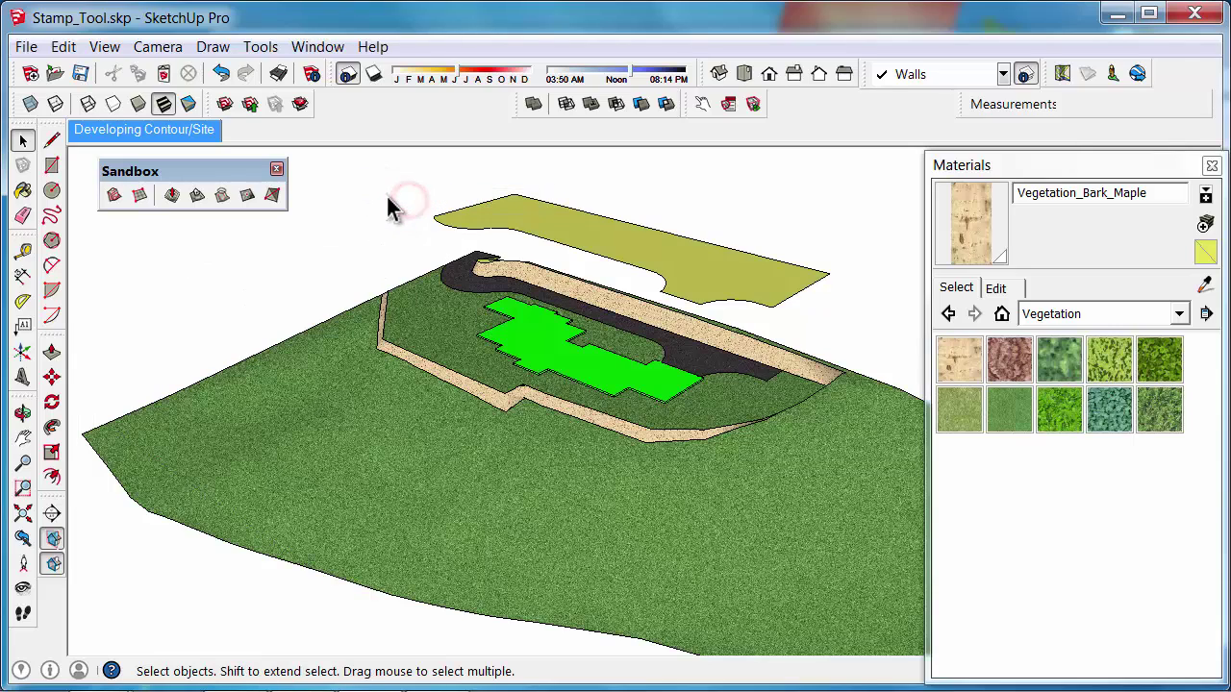
pyautogui.scroll(-1, 389, 209)
pyautogui.scroll(1, 629, 426)
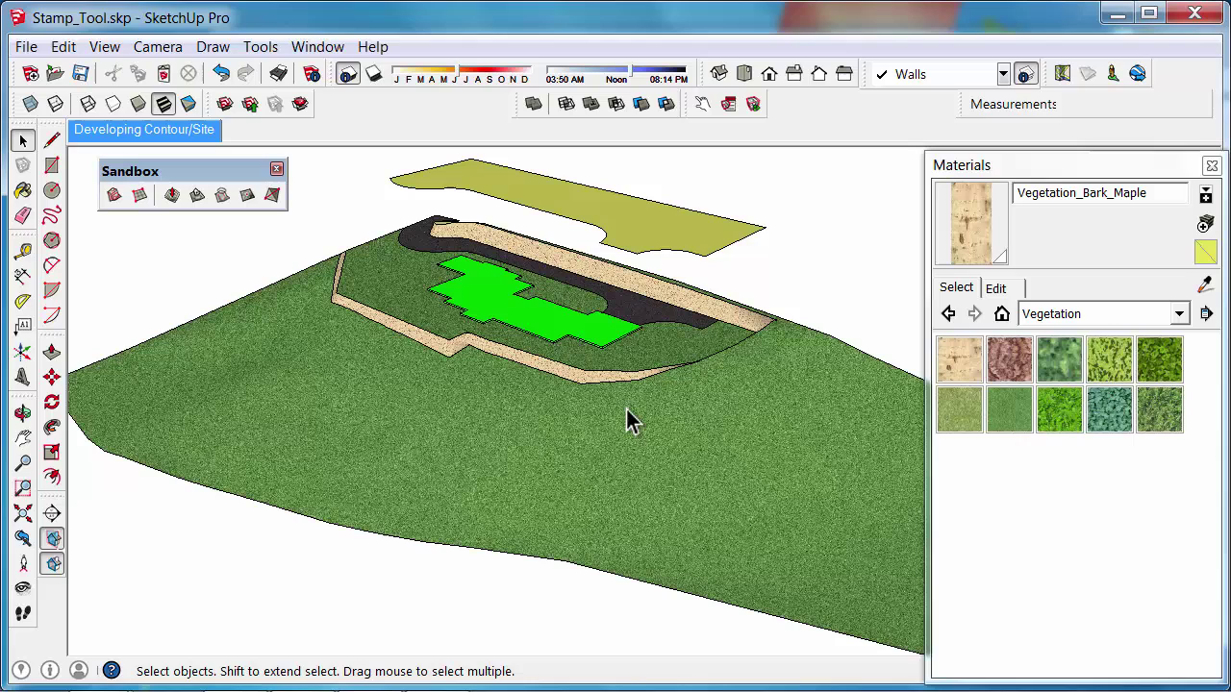
pyautogui.middleClick(385, 417)
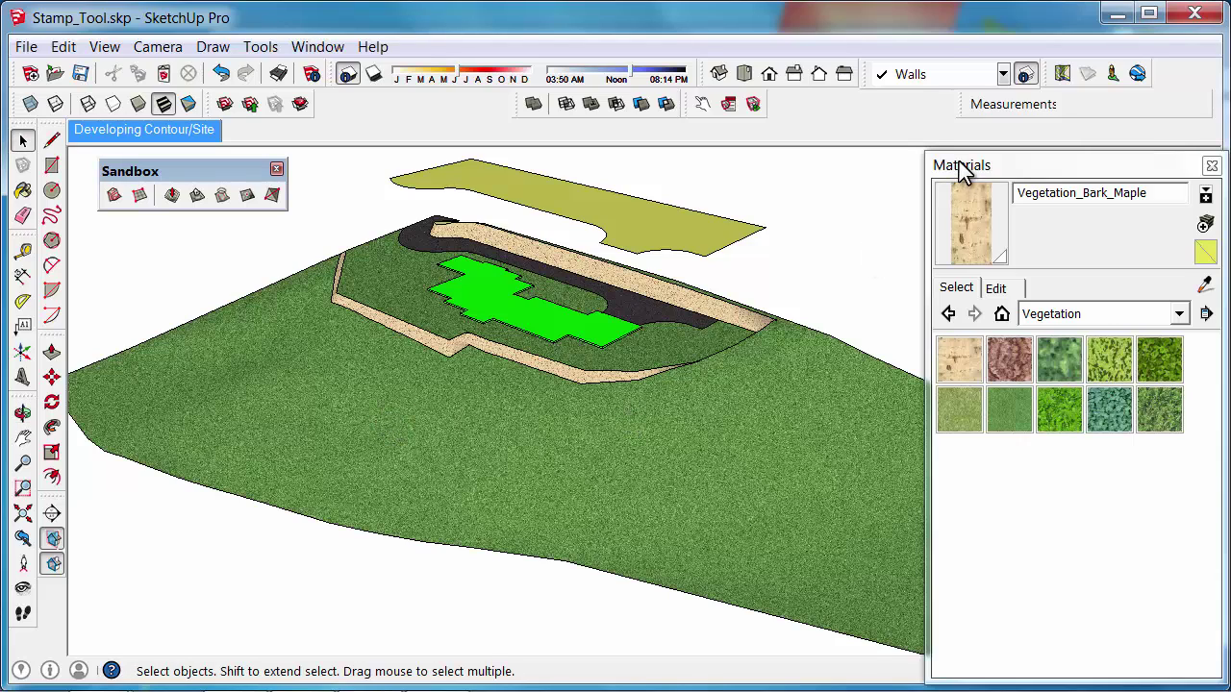